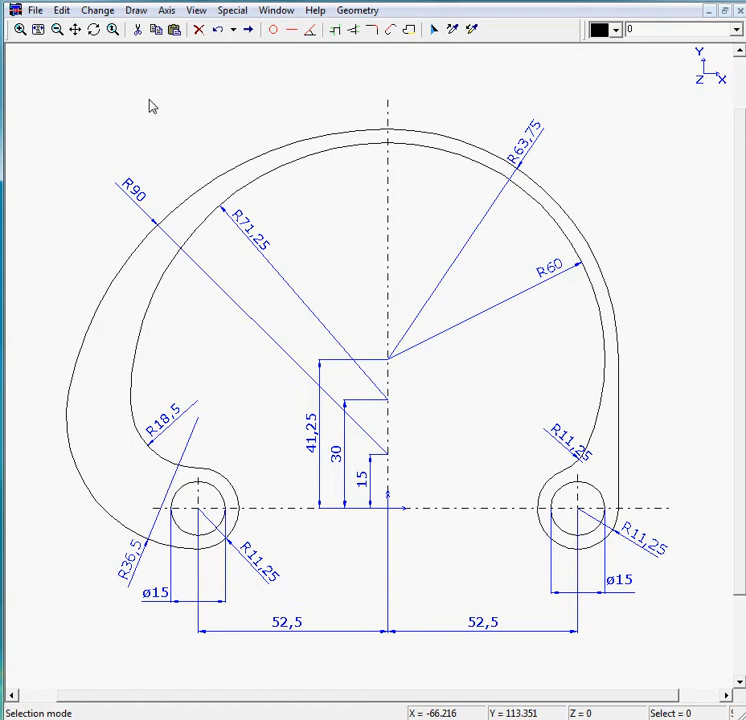
# Delete the entire existing drawing, including its dimensions and centre lines
pyautogui.moveTo(36, 58)
pyautogui.mouseDown()
pyautogui.moveTo(601, 665)
pyautogui.moveTo(649, 700)
pyautogui.moveTo(703, 683)
pyautogui.moveTo(699, 672)
pyautogui.mouseUp()
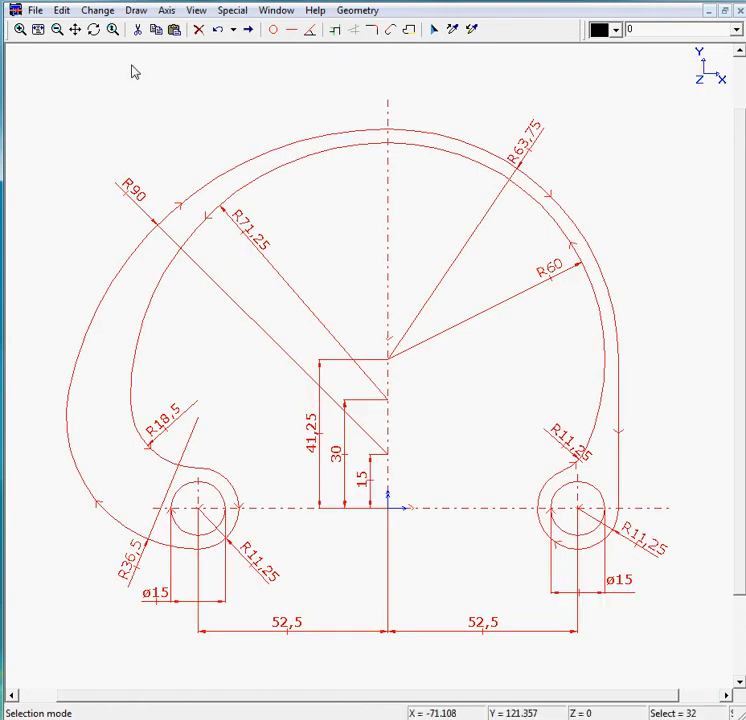
pyautogui.click(198, 29)
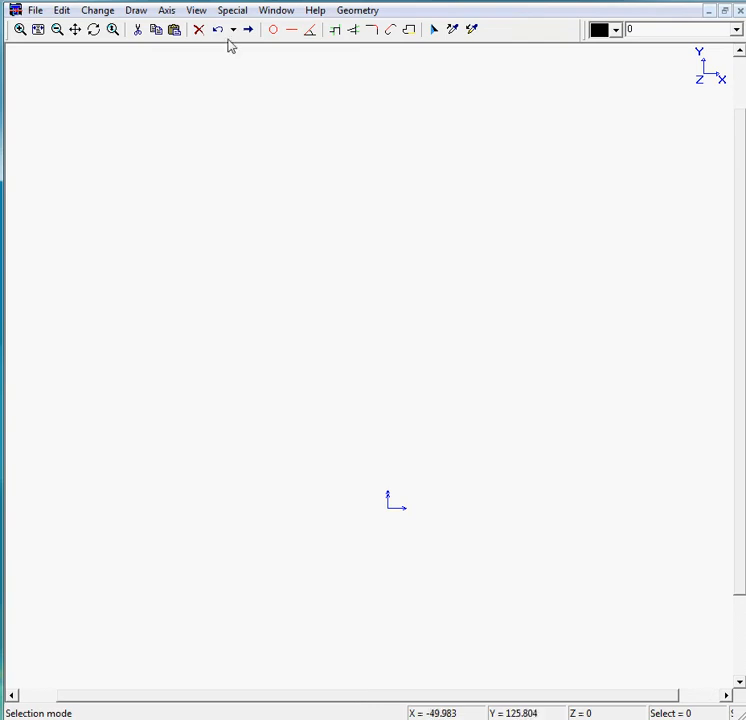
# Draw a clockwise arc centred at X -52.5, Y 0 with radius 11.25, from 90 to 270 degrees
pyautogui.click(270, 33)
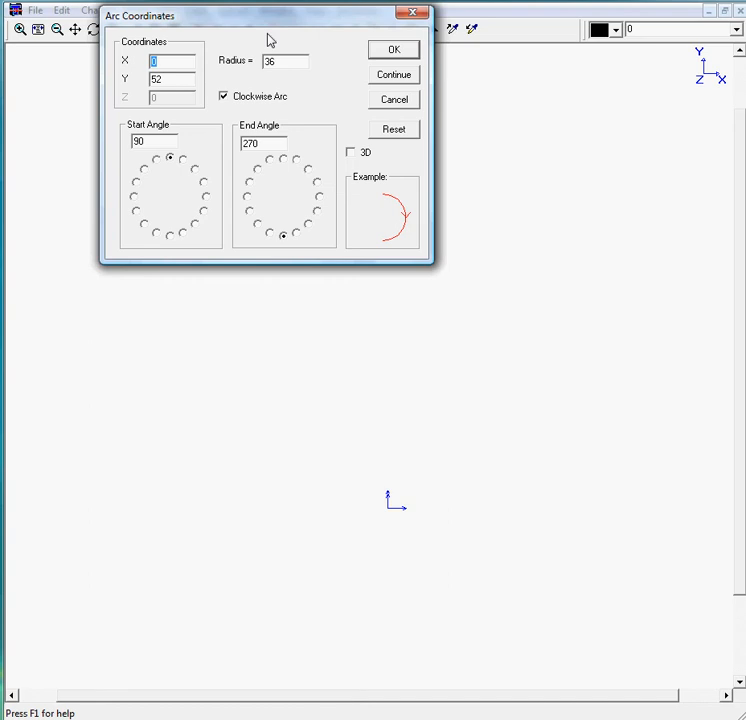
pyautogui.click(394, 129)
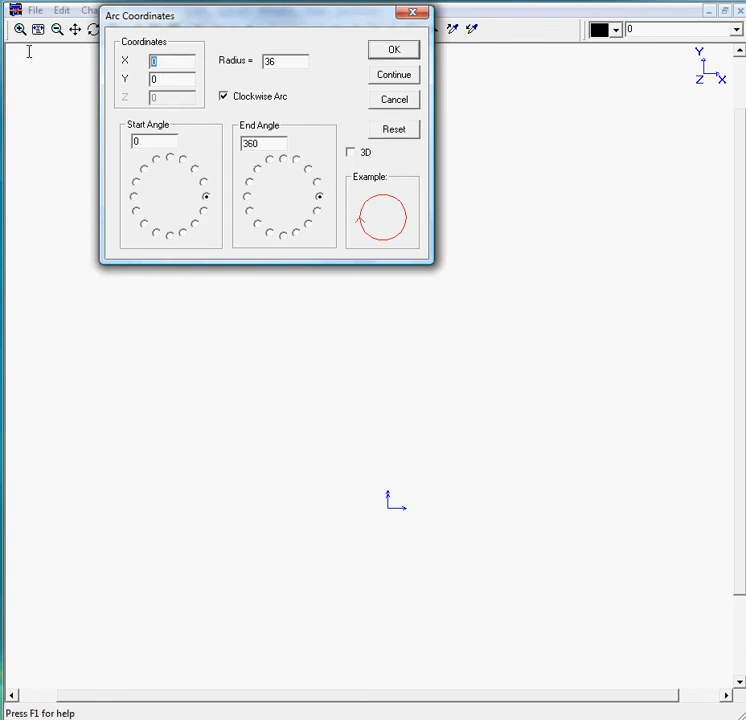
pyautogui.write('-52.5')
pyautogui.doubleClick(276, 60)
pyautogui.write('11.25')
pyautogui.click(169, 158)
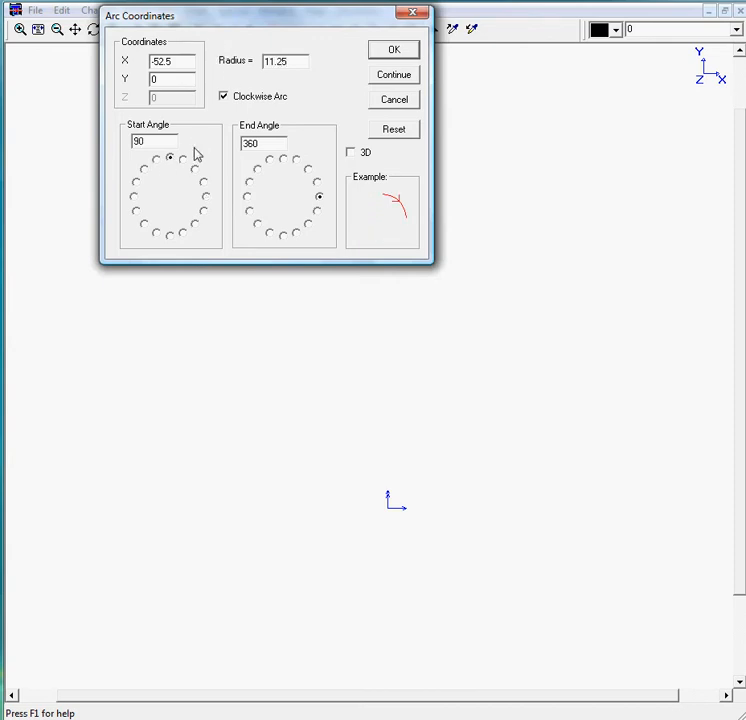
pyautogui.click(284, 237)
pyautogui.click(400, 53)
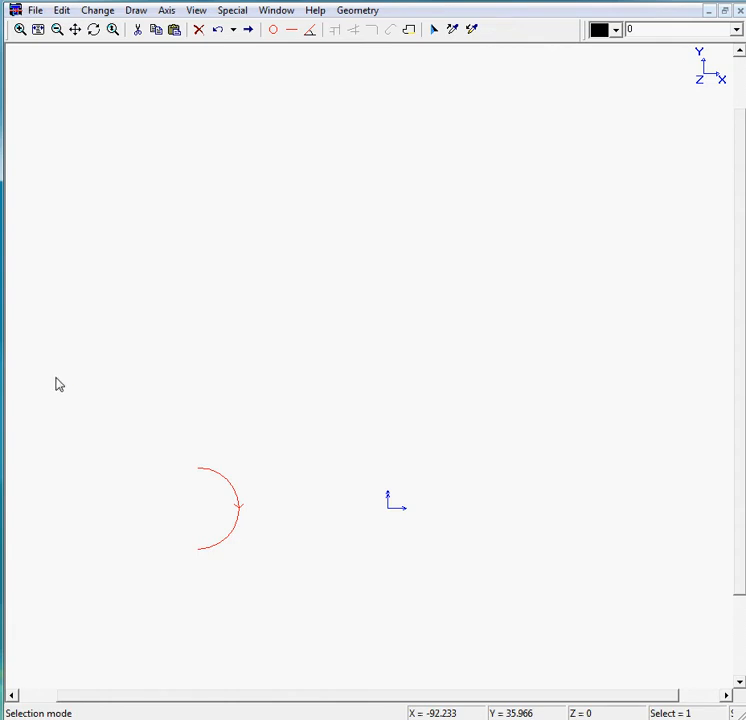
# Draw a clockwise arc centred at X 0, Y 15 with radius 90, from 225 to 90 degrees
pyautogui.click(273, 30)
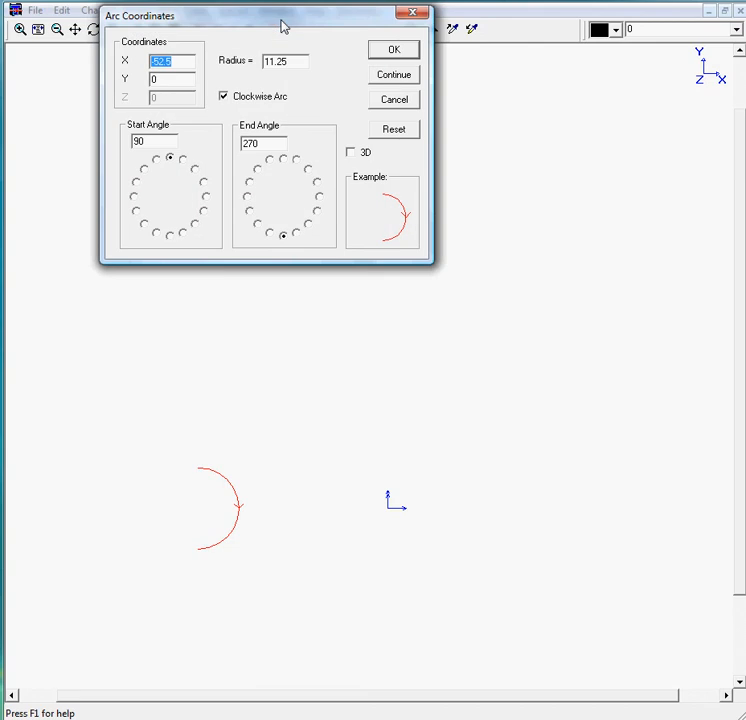
pyautogui.click(398, 133)
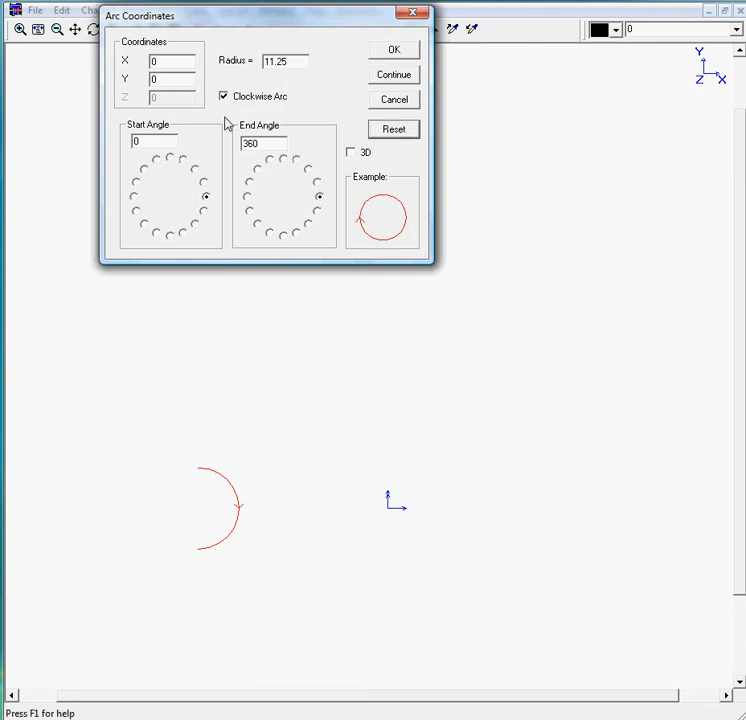
pyautogui.moveTo(170, 78); pyautogui.dragTo(128, 77)
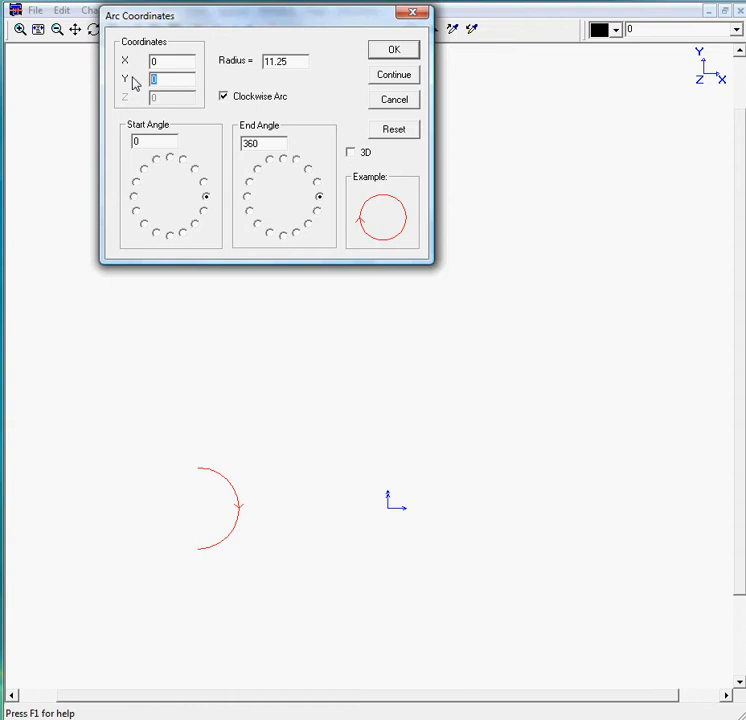
pyautogui.write('15')
pyautogui.moveTo(300, 62); pyautogui.dragTo(103, 55)
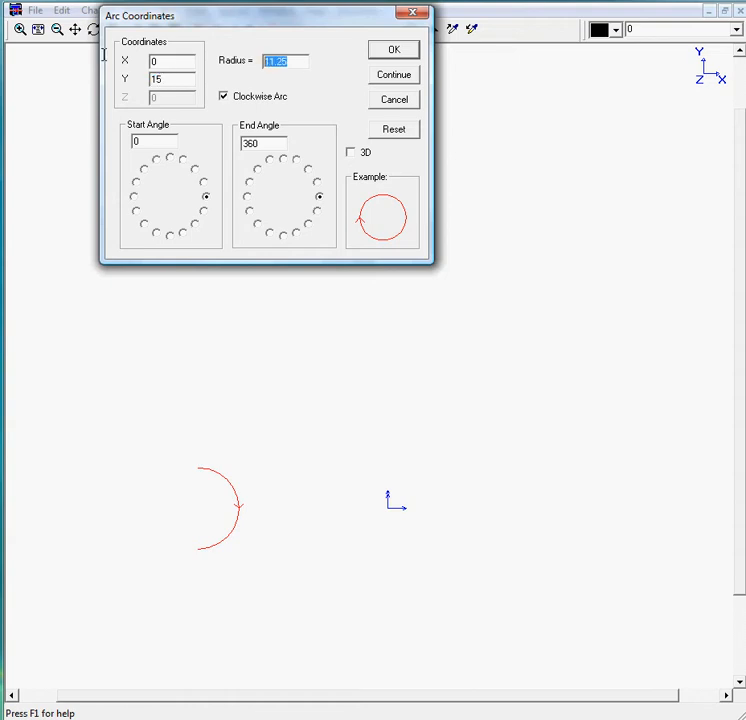
pyautogui.write('90')
pyautogui.click(145, 224)
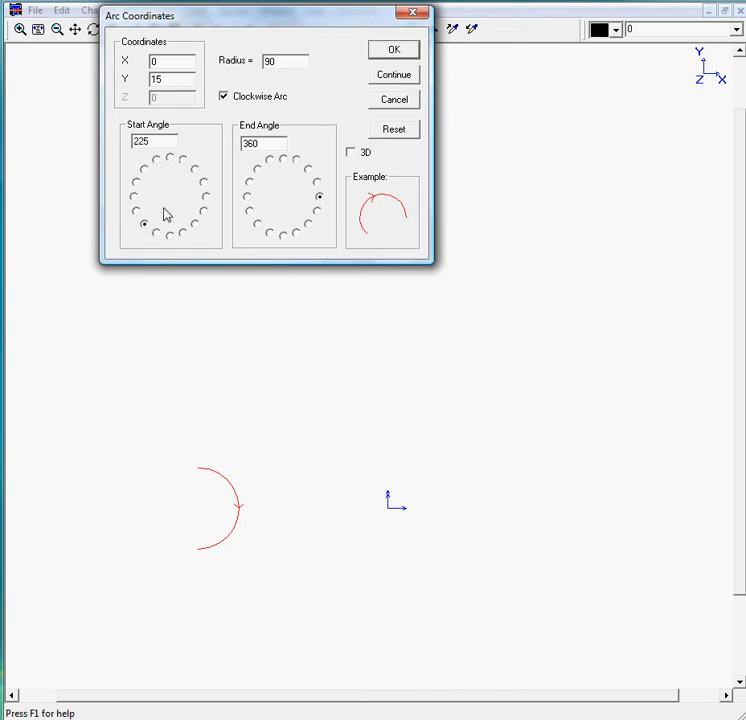
pyautogui.click(283, 159)
pyautogui.click(386, 54)
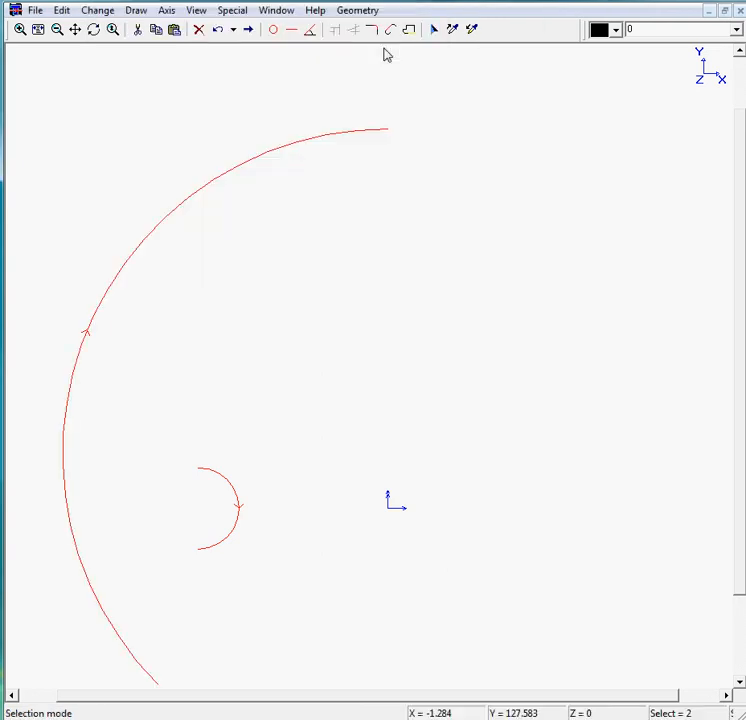
# Shorten the large arc by moving its lower end up to just above the origin's height, keeping it directed towards the top
pyautogui.click(37, 31)
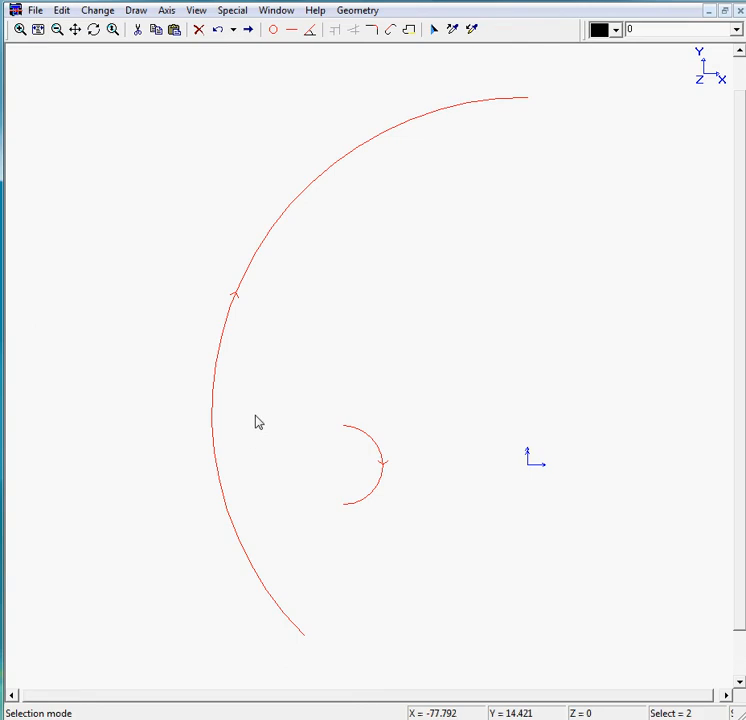
pyautogui.click(434, 31)
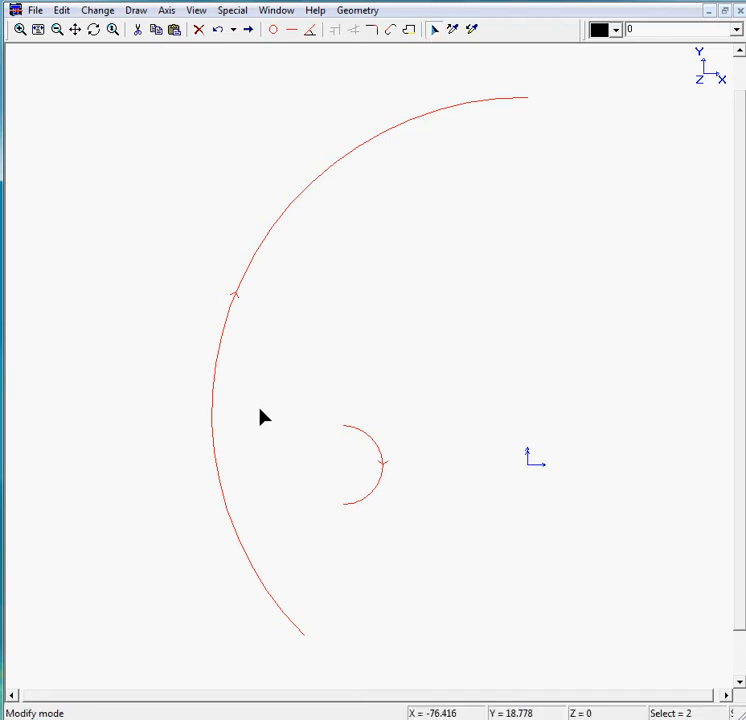
pyautogui.moveTo(305, 639); pyautogui.dragTo(210, 448)
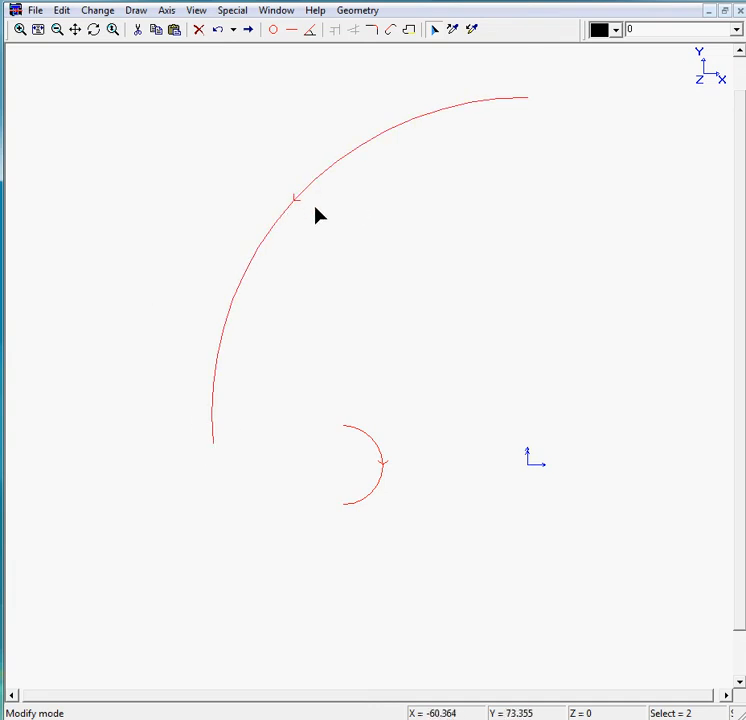
pyautogui.click(506, 101)
pyautogui.click(436, 31)
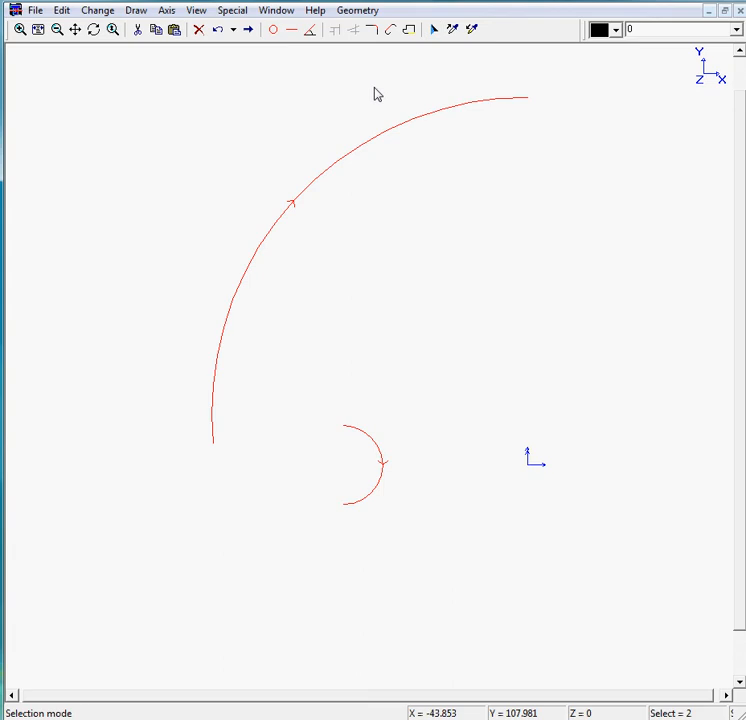
# Join the small arc and the large arc with a 36.5 radius fillet in the optimal direction
pyautogui.click(372, 30)
pyautogui.moveTo(356, 16); pyautogui.dragTo(127, 33)
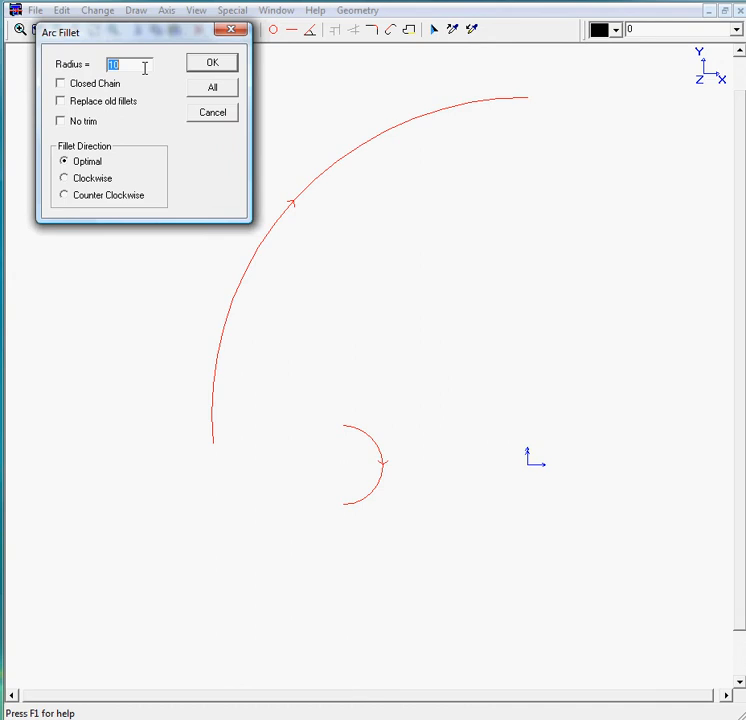
pyautogui.write('36.5')
pyautogui.click(211, 68)
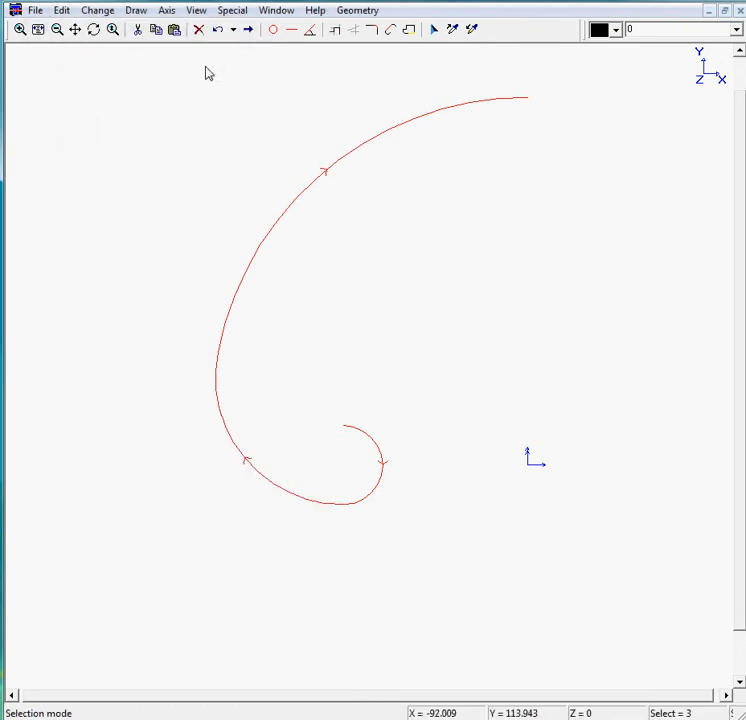
# Draw a clockwise arc centred at X 0, Y 41.25 with radius 63.75, from 90 to 0 degrees
pyautogui.click(273, 31)
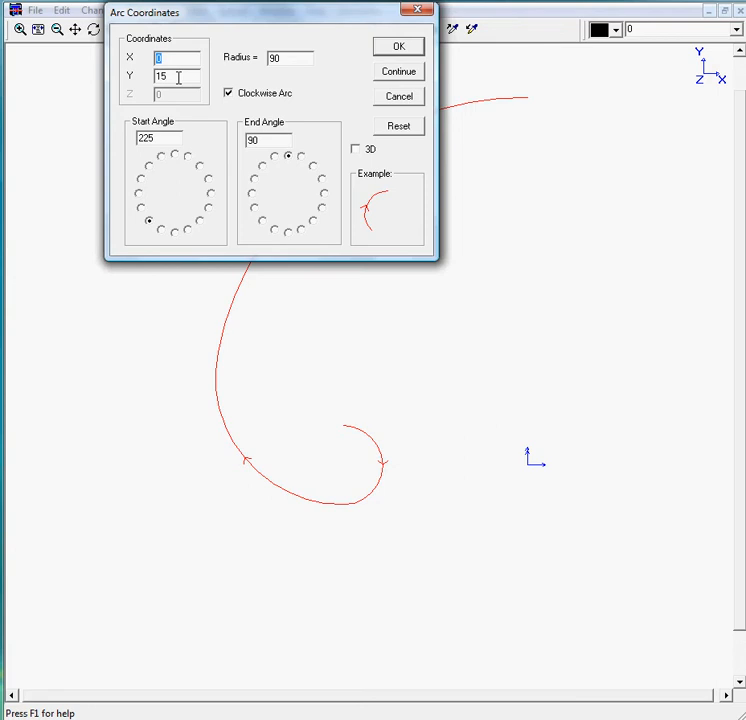
pyautogui.moveTo(178, 77); pyautogui.dragTo(157, 75)
pyautogui.write('41.25')
pyautogui.moveTo(280, 58); pyautogui.dragTo(246, 57)
pyautogui.write('63.75')
pyautogui.click(175, 156)
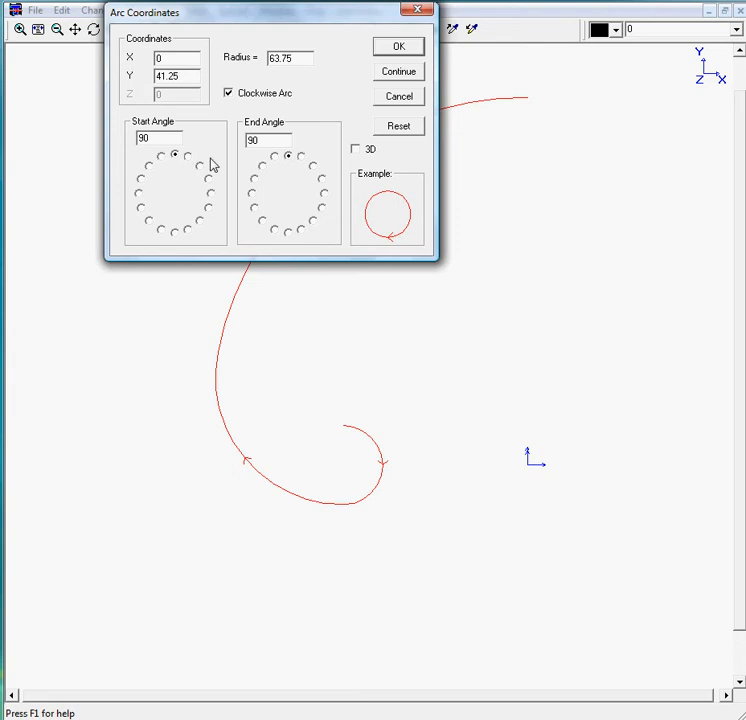
pyautogui.click(324, 194)
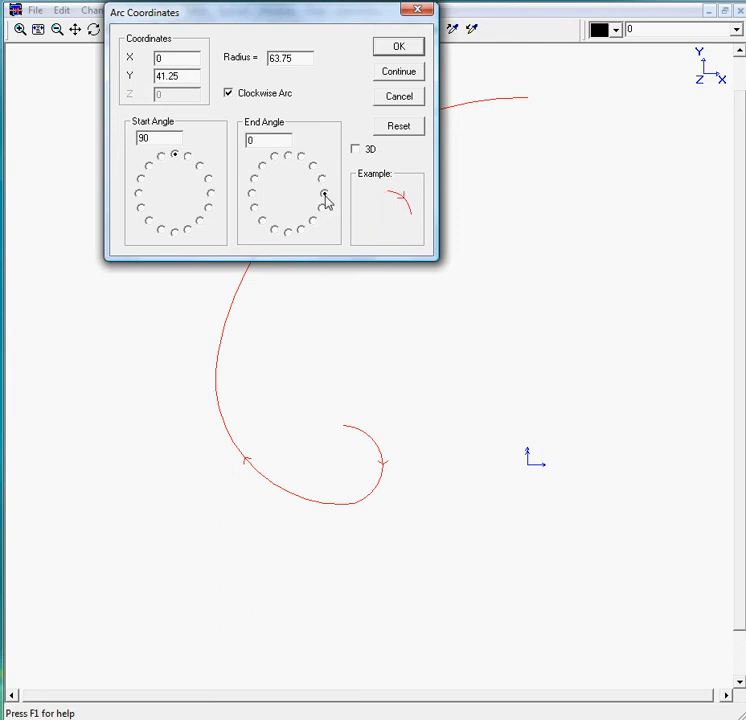
pyautogui.click(389, 54)
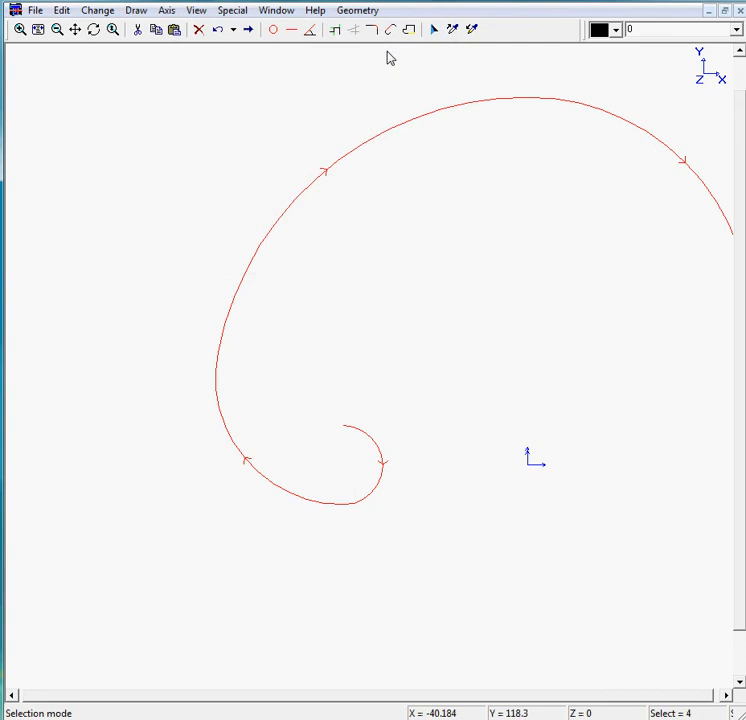
# Add a line 15 long at -90 degrees to the X axis from the end of the 63.75 radius arc
pyautogui.click(39, 30)
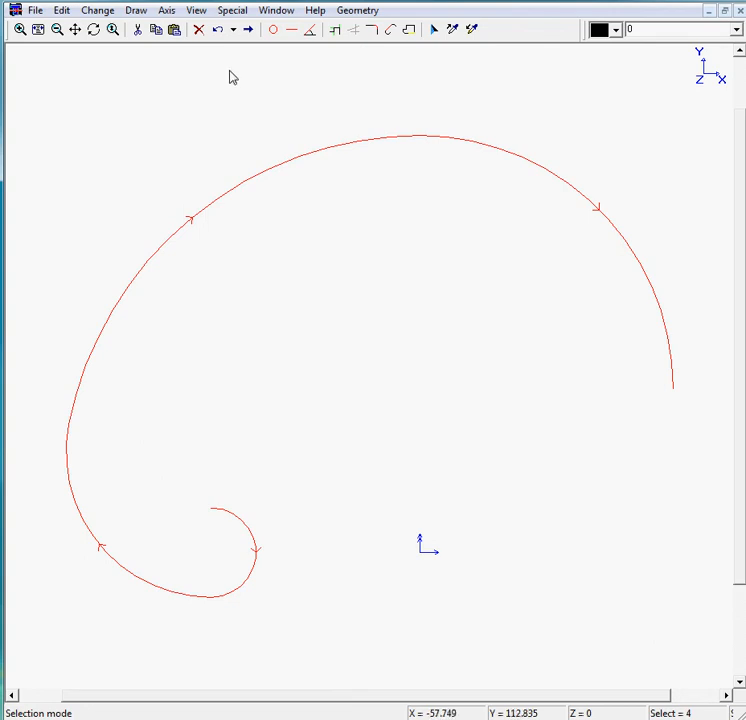
pyautogui.click(310, 36)
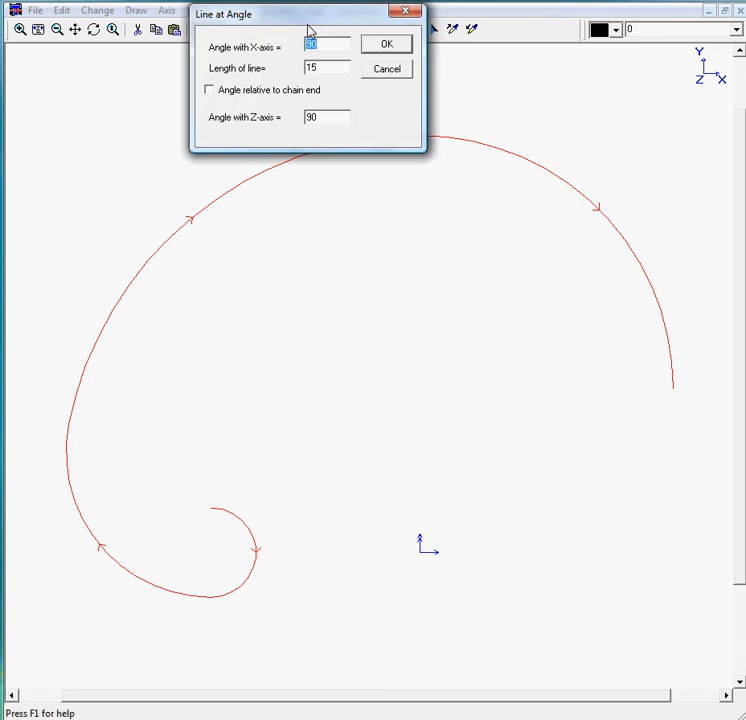
pyautogui.moveTo(306, 20); pyautogui.dragTo(327, 204)
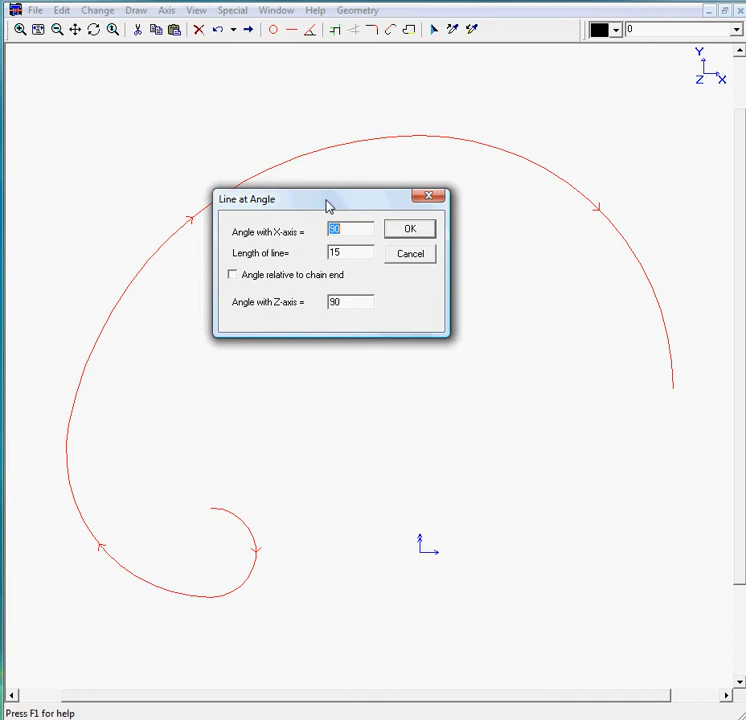
pyautogui.write('-90')
pyautogui.moveTo(327, 205); pyautogui.dragTo(312, 234)
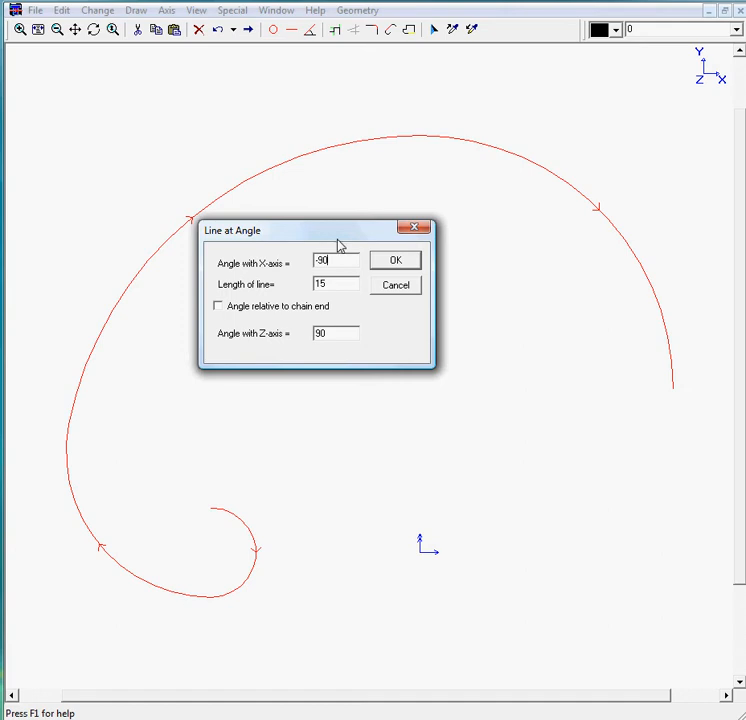
pyautogui.click(397, 261)
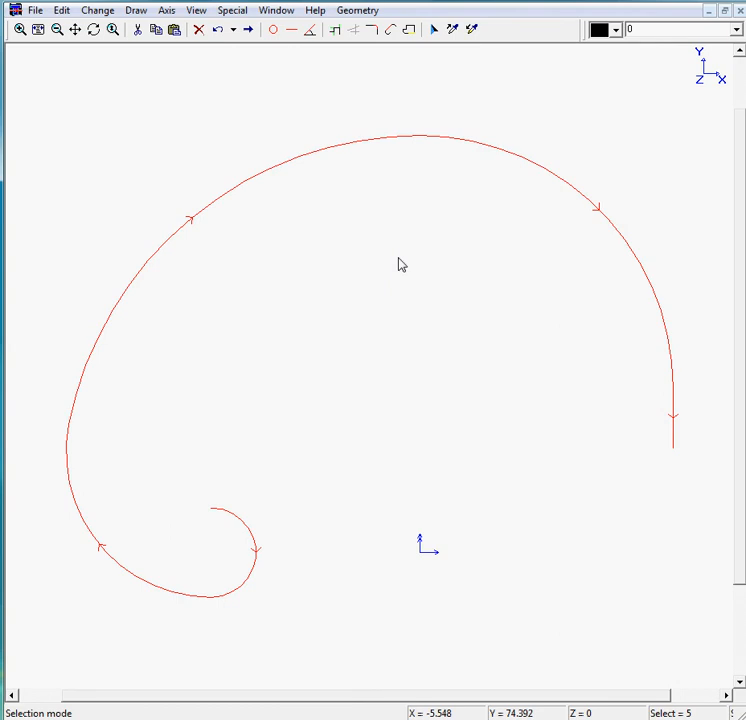
# Draw a clockwise 11.25 radius arc centred at X 52.5, Y 0 from 0 to 135 degrees, and extend the vertical line to meet it
pyautogui.click(273, 33)
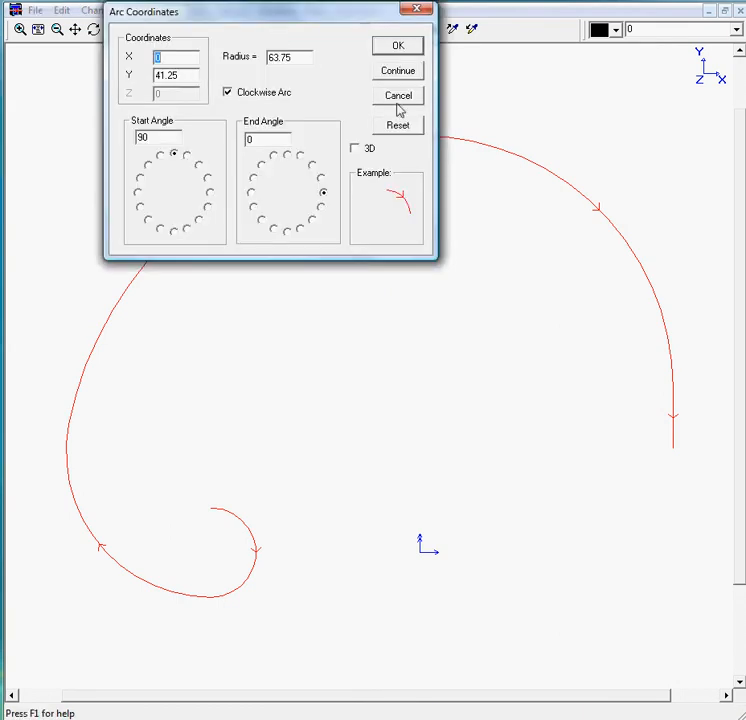
pyautogui.click(410, 123)
pyautogui.click(188, 60)
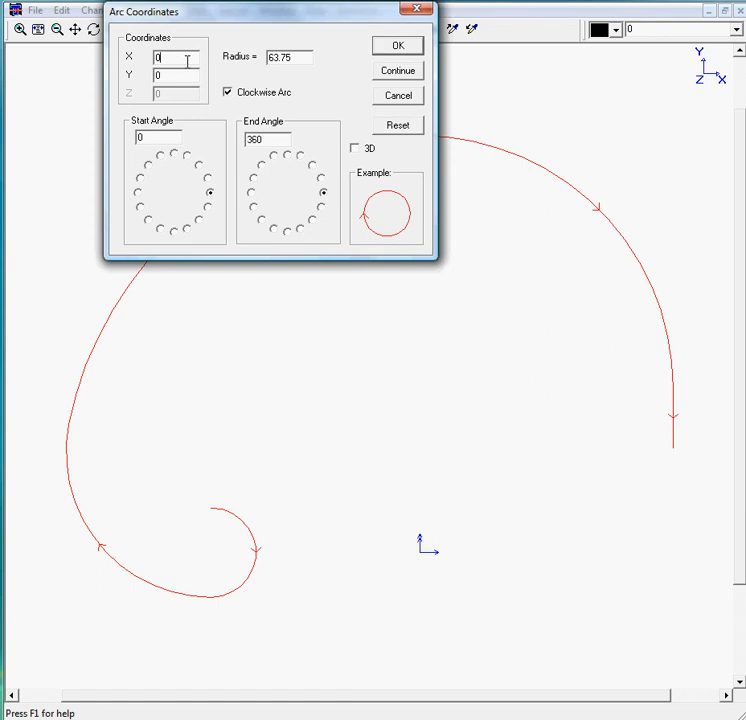
pyautogui.write('52.5')
pyautogui.press('Home')
pyautogui.press('Delete')
pyautogui.press('Tab')
pyautogui.press('Tab')
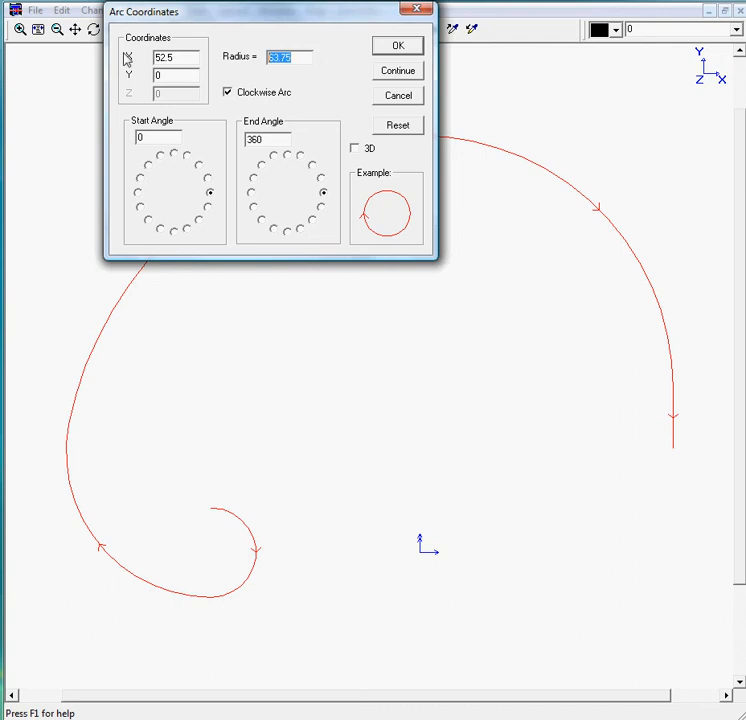
pyautogui.write('11.25')
pyautogui.click(251, 195)
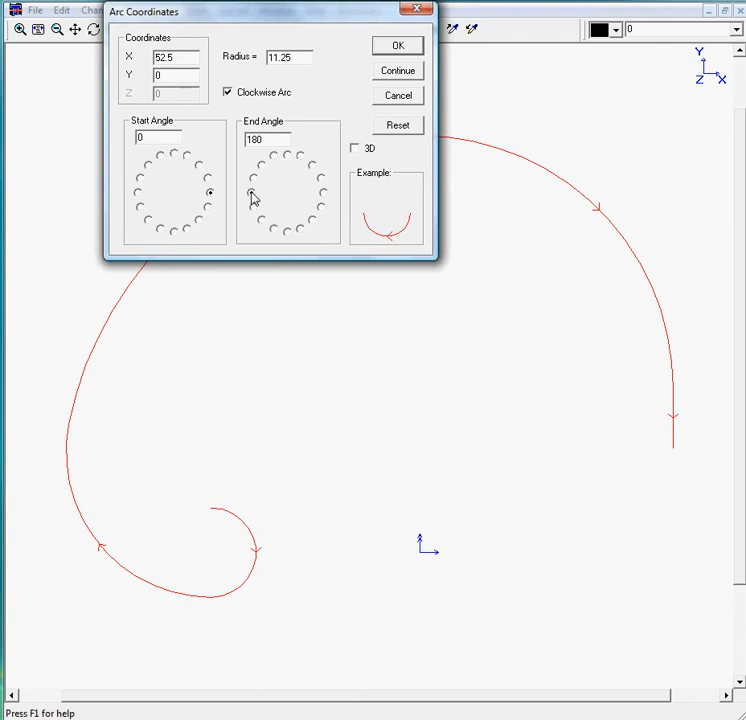
pyautogui.click(261, 166)
pyautogui.click(398, 48)
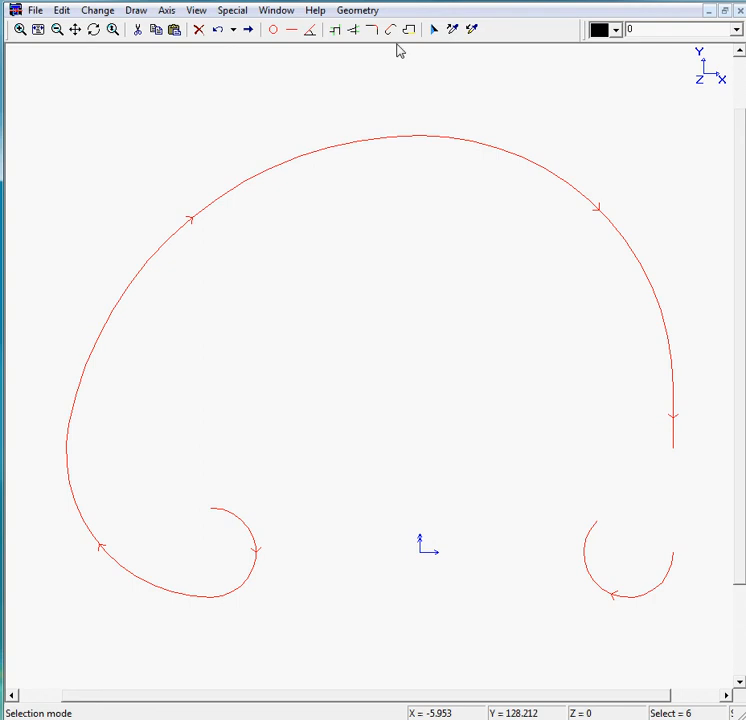
pyautogui.click(334, 32)
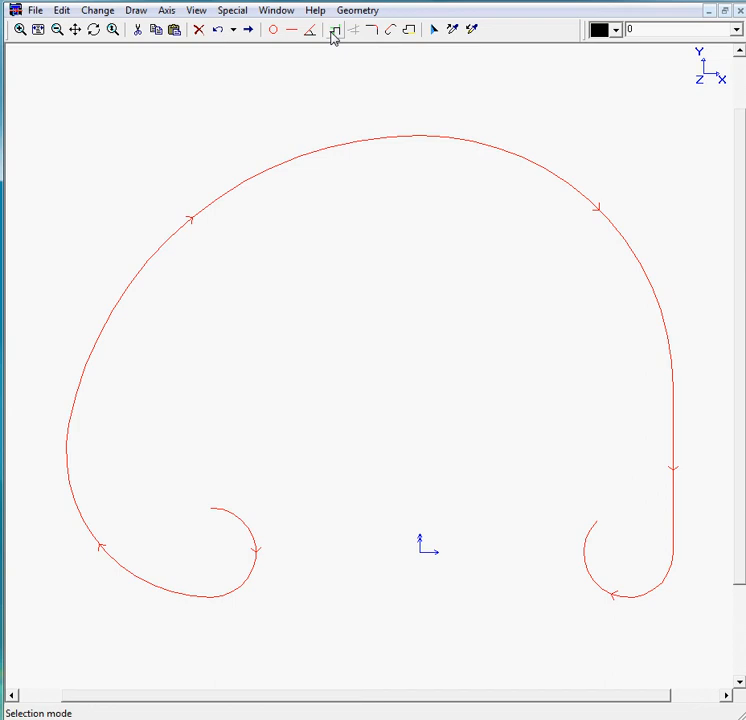
# Draw a counterclockwise arc centred at X 0, Y 41.25 with radius 60, from 0 to 90 degrees
pyautogui.click(278, 31)
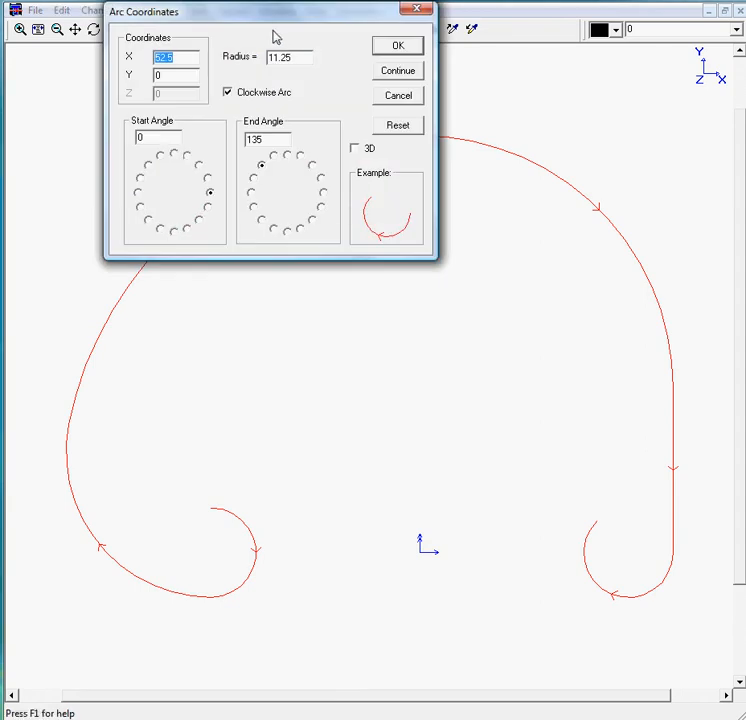
pyautogui.write('0')
pyautogui.press('Tab')
pyautogui.write('41.2')
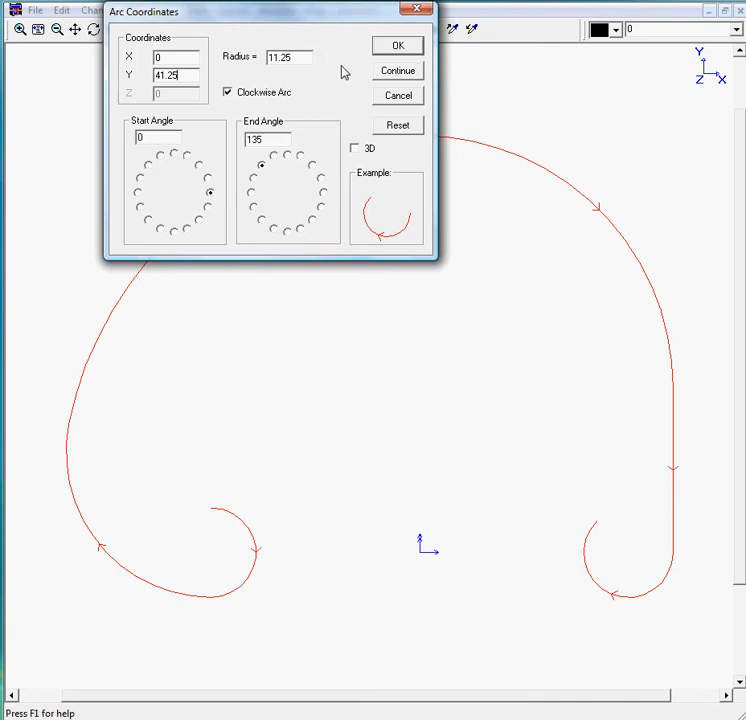
pyautogui.doubleClick(310, 56)
pyautogui.write('60')
pyautogui.click(238, 93)
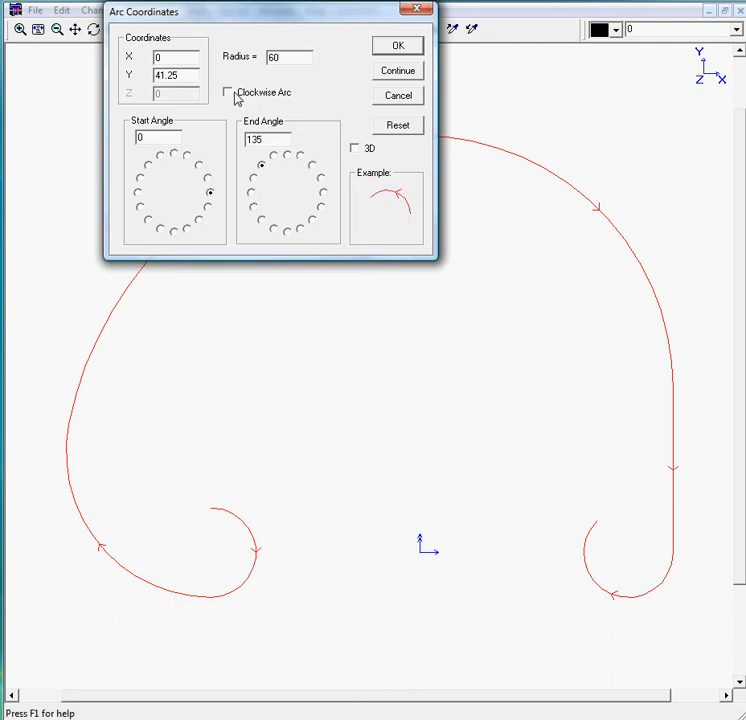
pyautogui.click(287, 153)
pyautogui.click(398, 48)
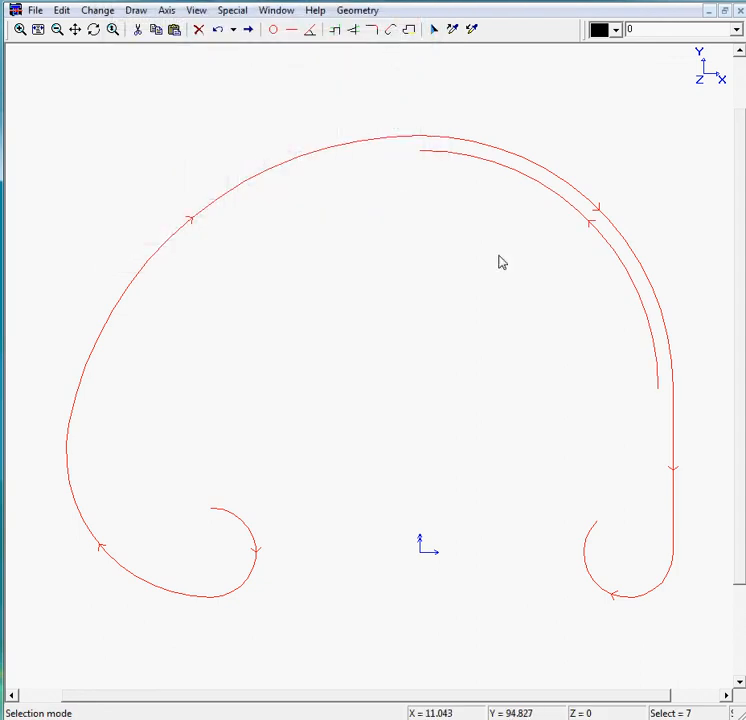
# Join the small right arc and the 60 radius arc with an 11.25 radius fillet in the optimal direction
pyautogui.click(376, 33)
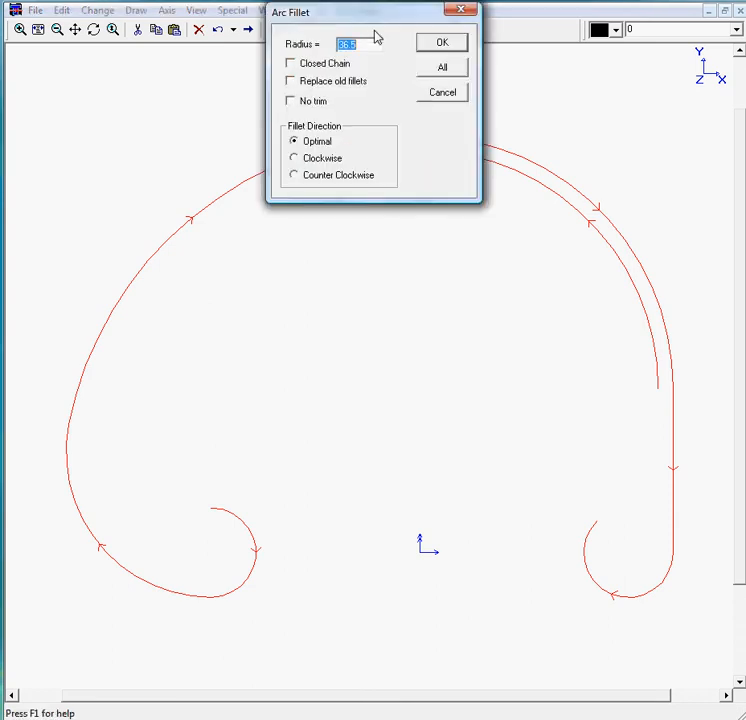
pyautogui.write('11.25')
pyautogui.press('Return')
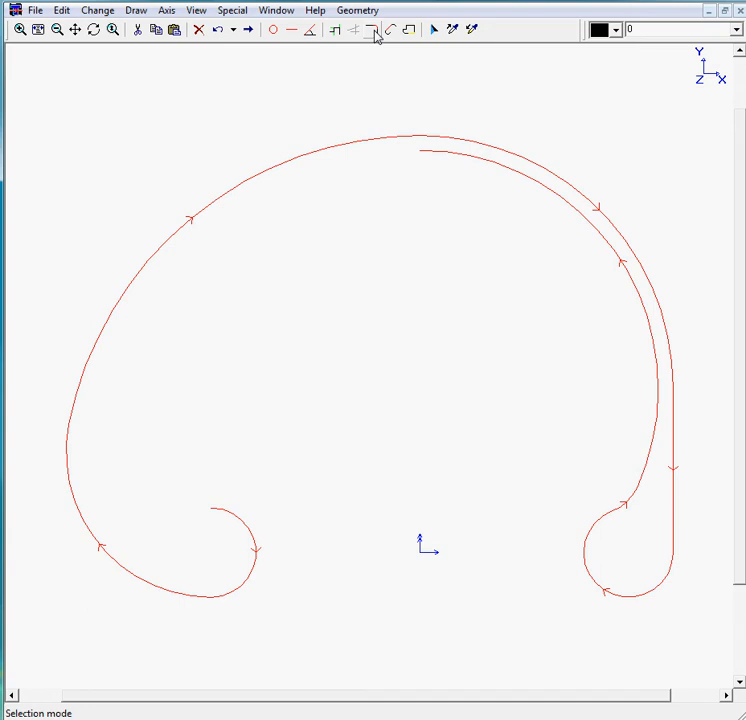
# Draw a counterclockwise arc centred at X 0, Y 30 with radius 71.25, from 90 to 202.5 degrees
pyautogui.click(274, 29)
pyautogui.moveTo(277, 21); pyautogui.dragTo(267, 41)
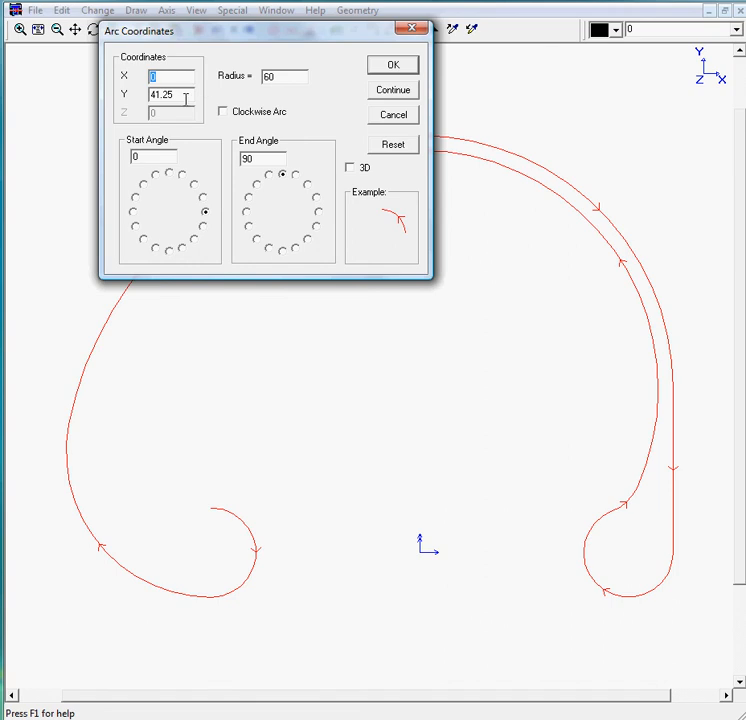
pyautogui.moveTo(186, 97); pyautogui.dragTo(86, 97)
pyautogui.write('30')
pyautogui.doubleClick(266, 76)
pyautogui.write('71.25')
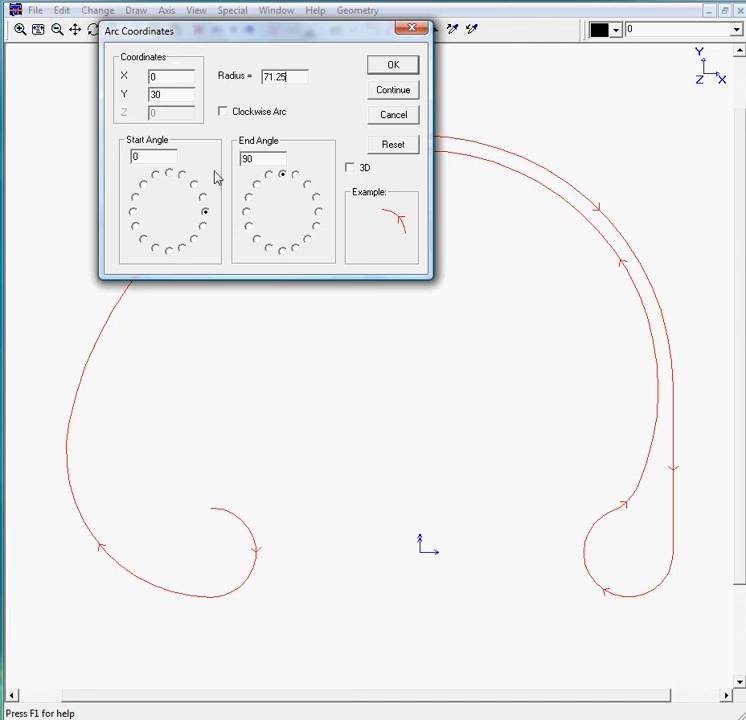
pyautogui.click(169, 175)
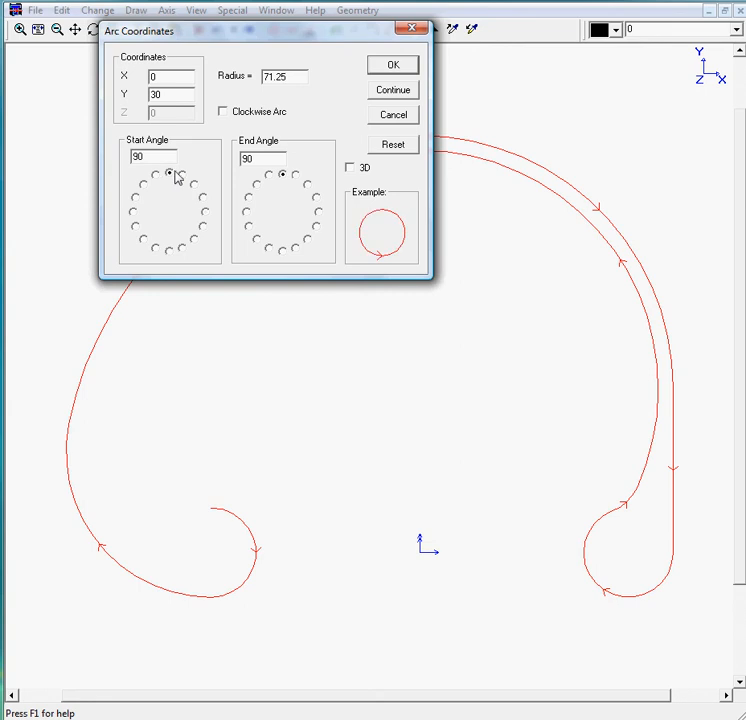
pyautogui.click(248, 226)
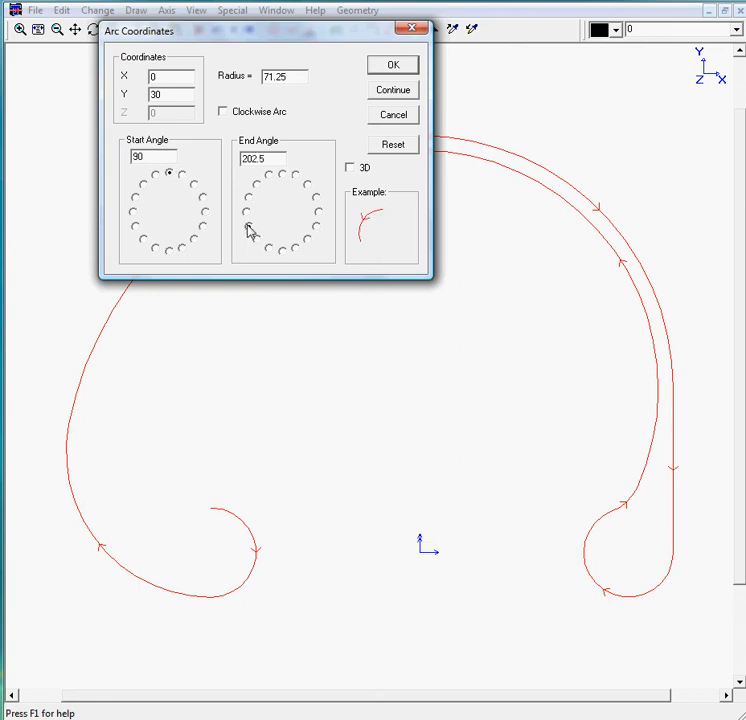
pyautogui.click(380, 66)
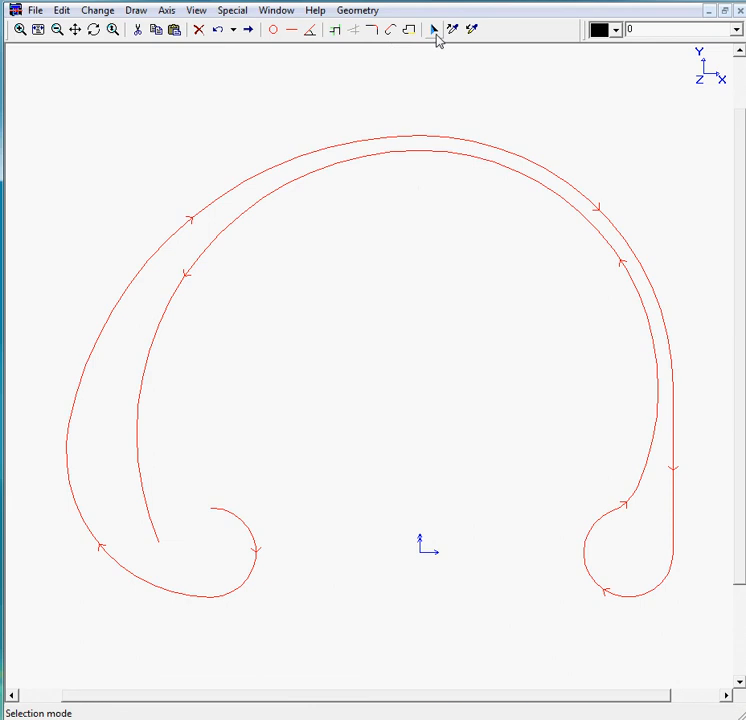
# Shorten the free end of the 71.25 radius arc, join it to the small left arc with an 18.5 radius fillet, and deselect the profile
pyautogui.click(436, 36)
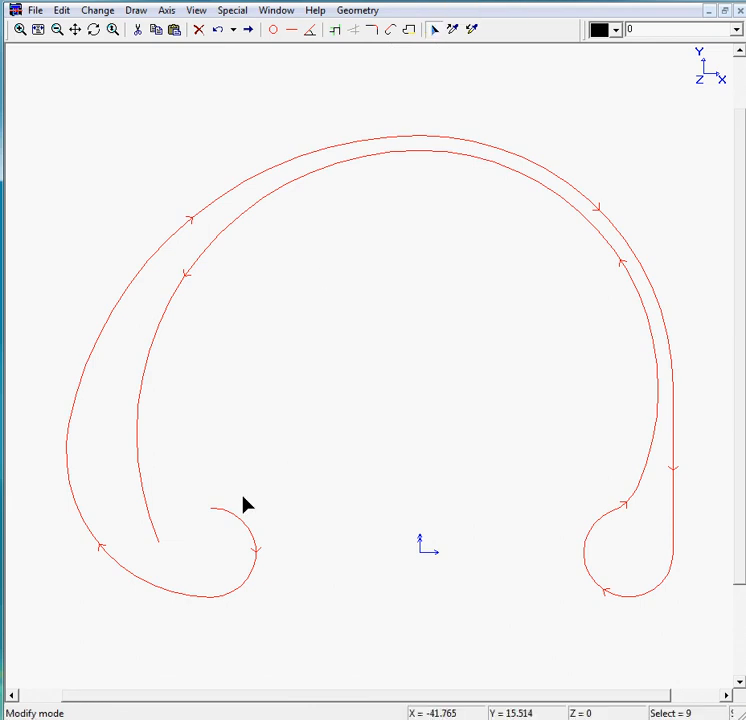
pyautogui.moveTo(167, 530); pyautogui.dragTo(140, 447)
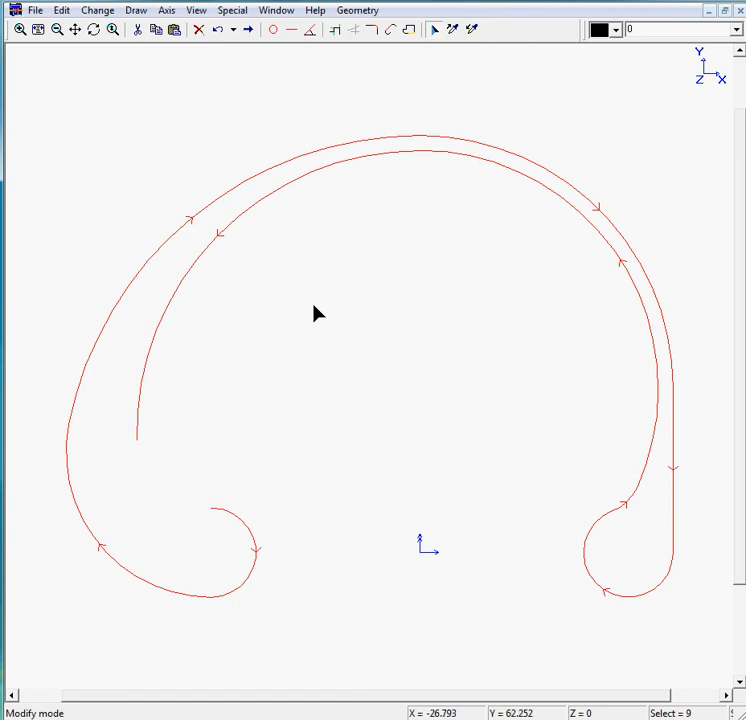
pyautogui.click(373, 30)
pyautogui.moveTo(373, 10); pyautogui.dragTo(450, 226)
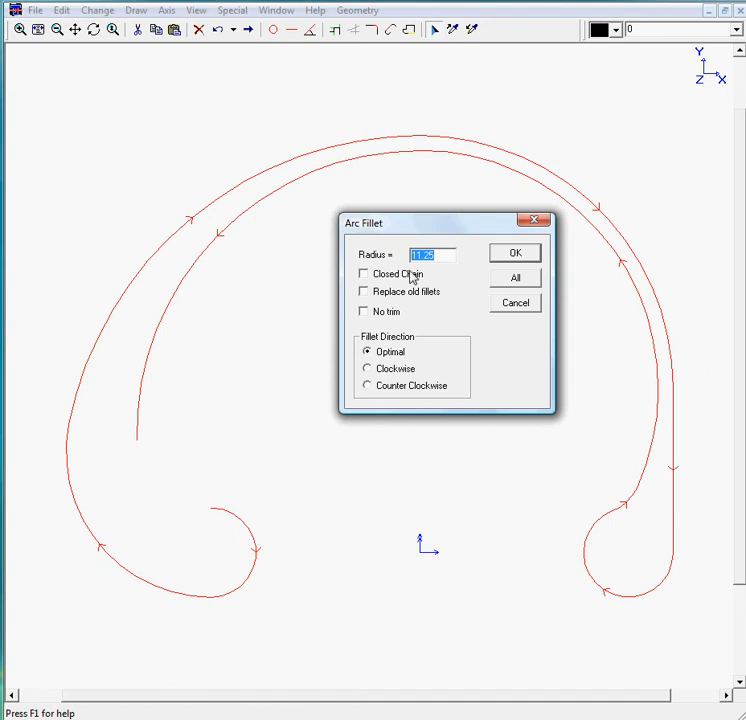
pyautogui.write('18.5')
pyautogui.click(523, 256)
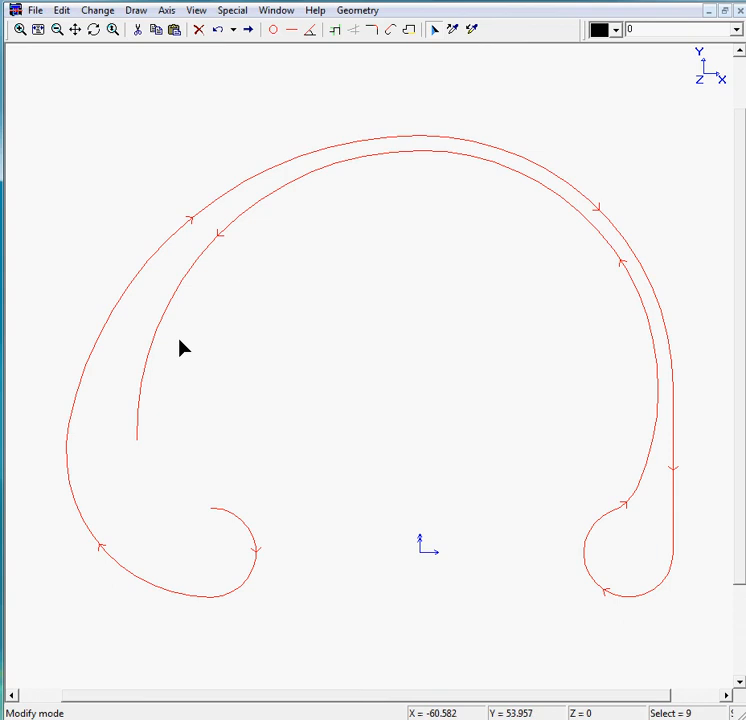
pyautogui.click(410, 31)
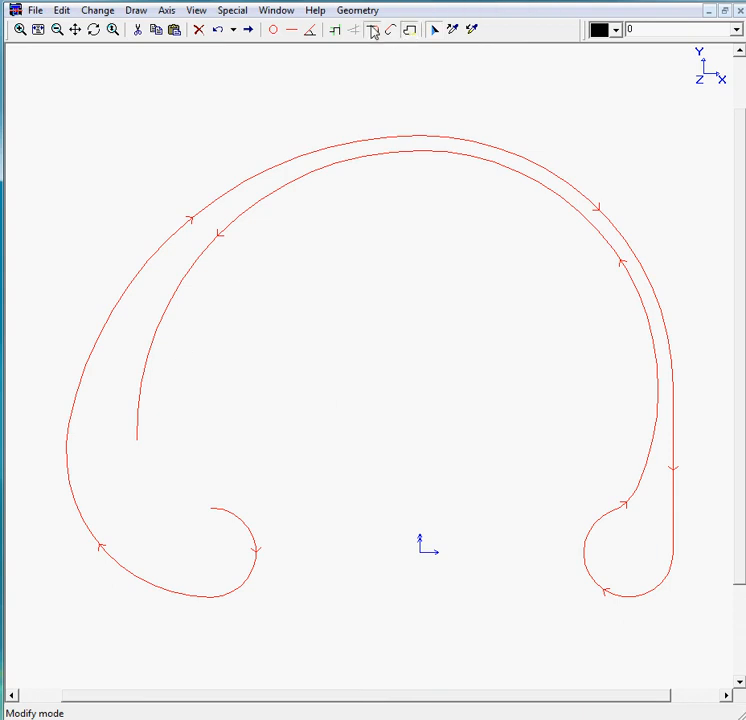
pyautogui.click(372, 31)
pyautogui.click(518, 255)
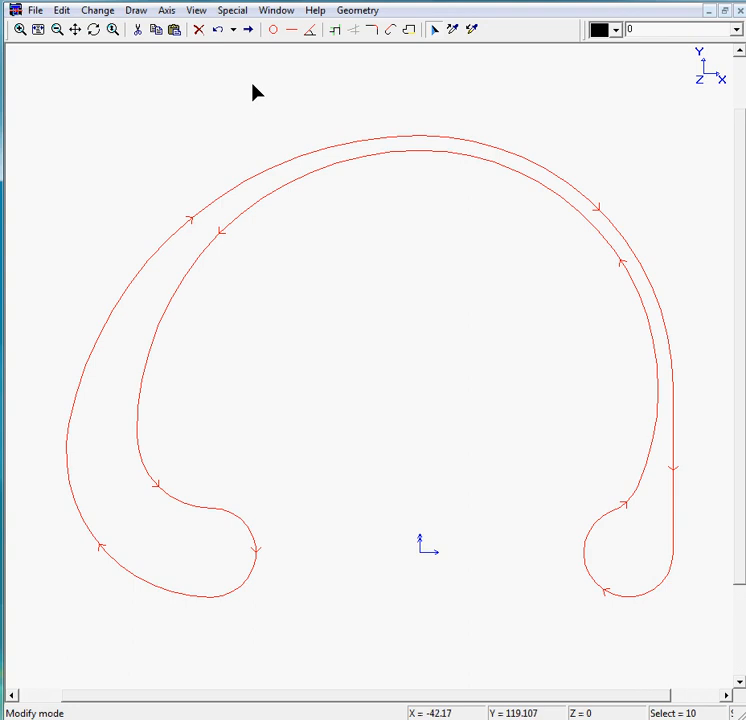
pyautogui.click(436, 32)
pyautogui.click(283, 84)
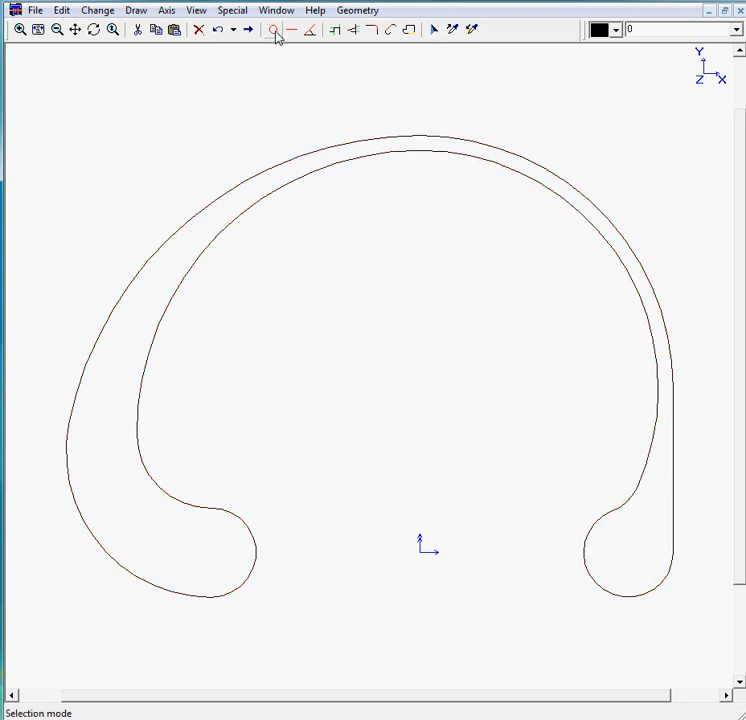
pyautogui.click(277, 33)
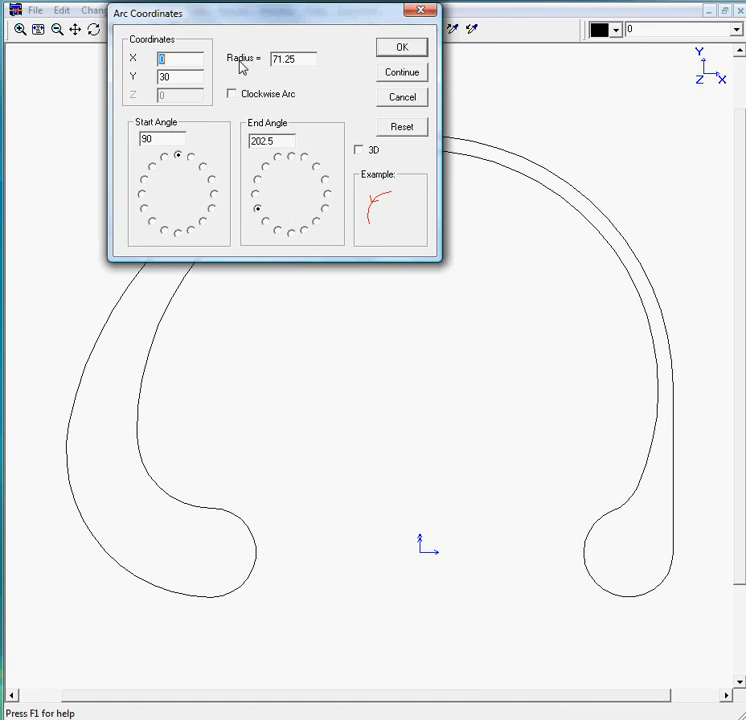
pyautogui.press('Tab')
pyautogui.write('52.5')
pyautogui.press('Tab')
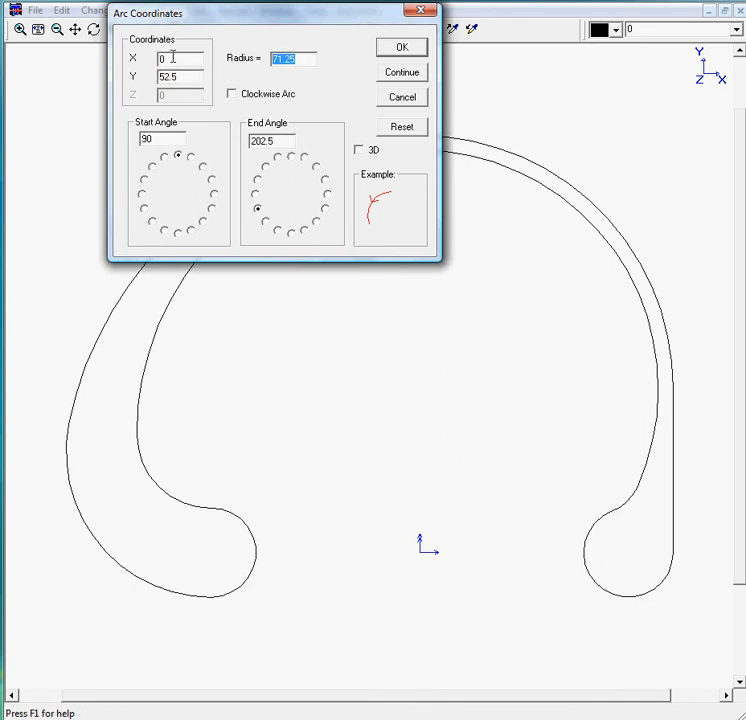
pyautogui.write('18*2')
pyautogui.press('BackSpace')
pyautogui.press('BackSpace')
pyautogui.press('BackSpace')
pyautogui.write('15/2')
pyautogui.click(217, 194)
pyautogui.click(215, 195)
pyautogui.click(327, 194)
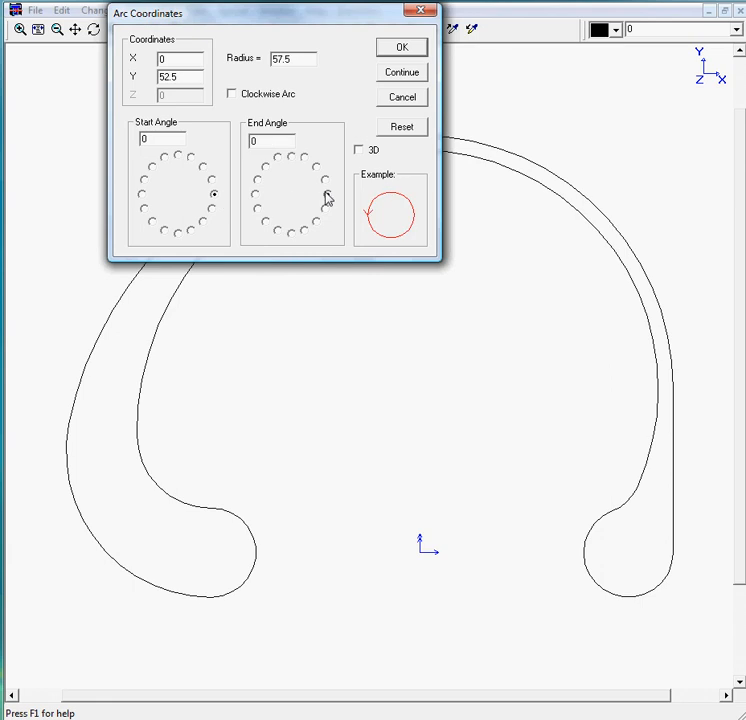
pyautogui.click(405, 50)
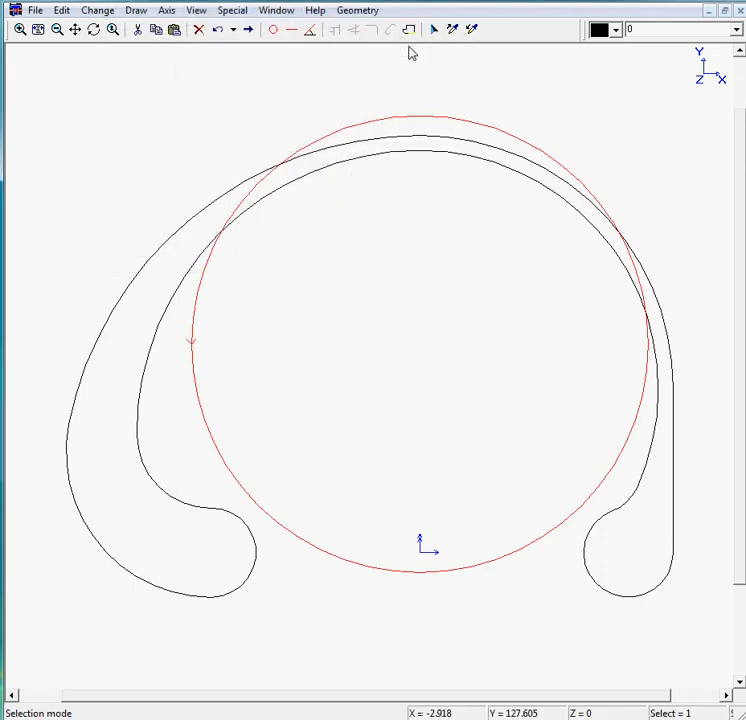
pyautogui.click(218, 30)
# Draw a full circle centred at X 52.5, Y 0 with radius 7.5 for the right hole
pyautogui.click(272, 30)
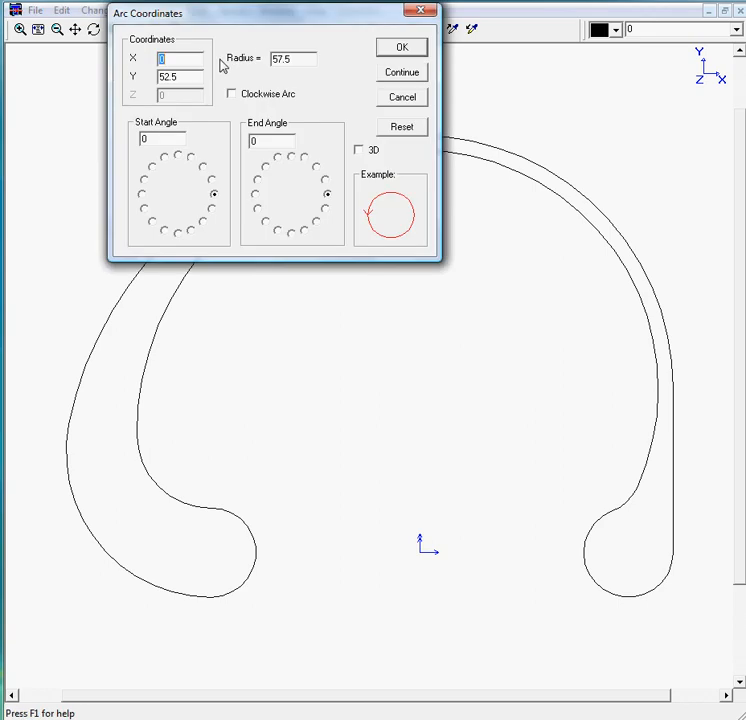
pyautogui.write('52.5')
pyautogui.moveTo(190, 78); pyautogui.dragTo(113, 74)
pyautogui.write('0')
pyautogui.moveTo(296, 60); pyautogui.dragTo(161, 64)
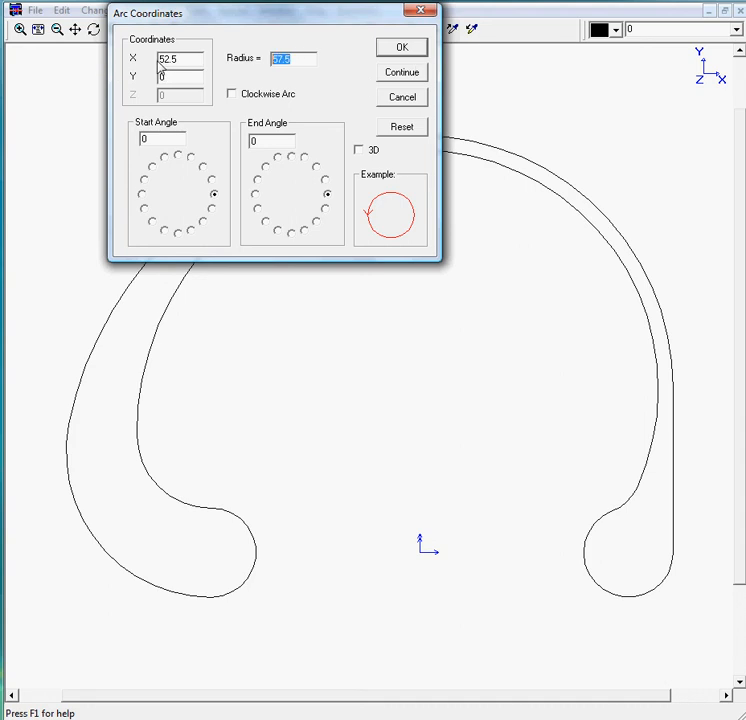
pyautogui.write('7.5')
pyautogui.click(389, 50)
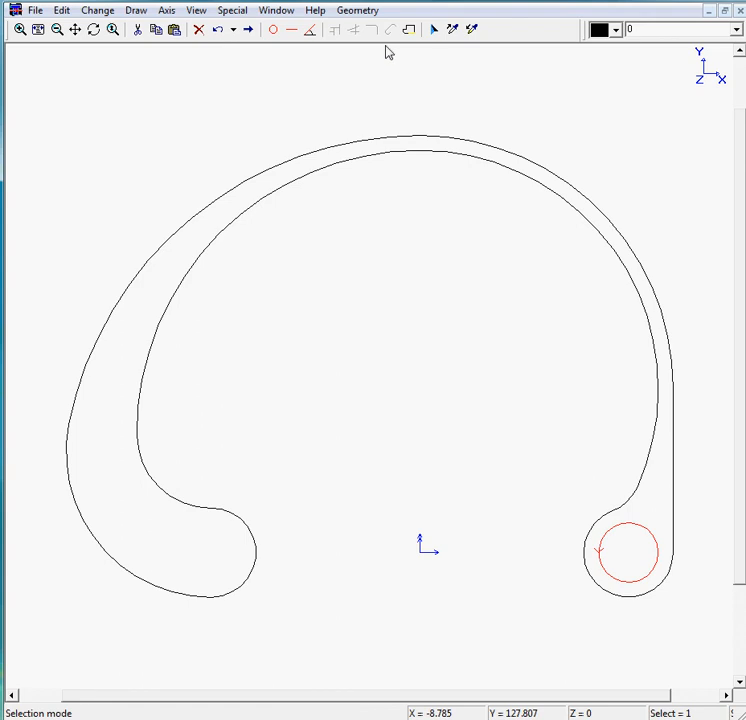
# Paste one copy of the hole circle with mirrored X values for the left hole, and deselect both circles
pyautogui.click(174, 30)
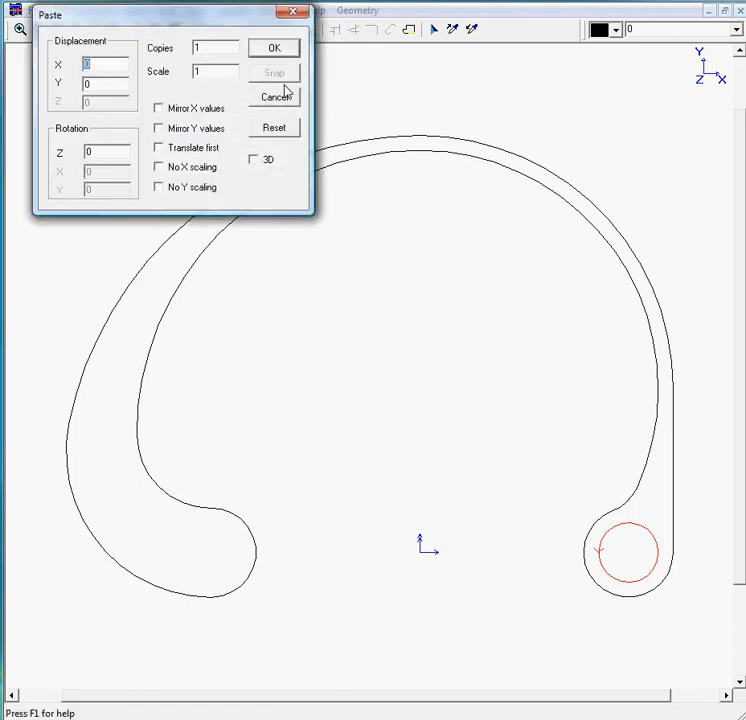
pyautogui.click(195, 108)
pyautogui.click(276, 49)
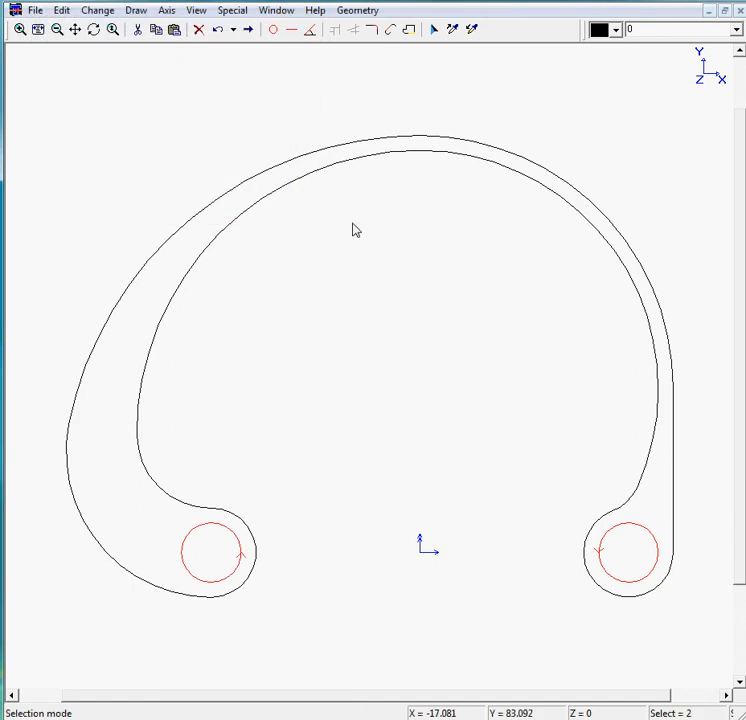
pyautogui.click(352, 228)
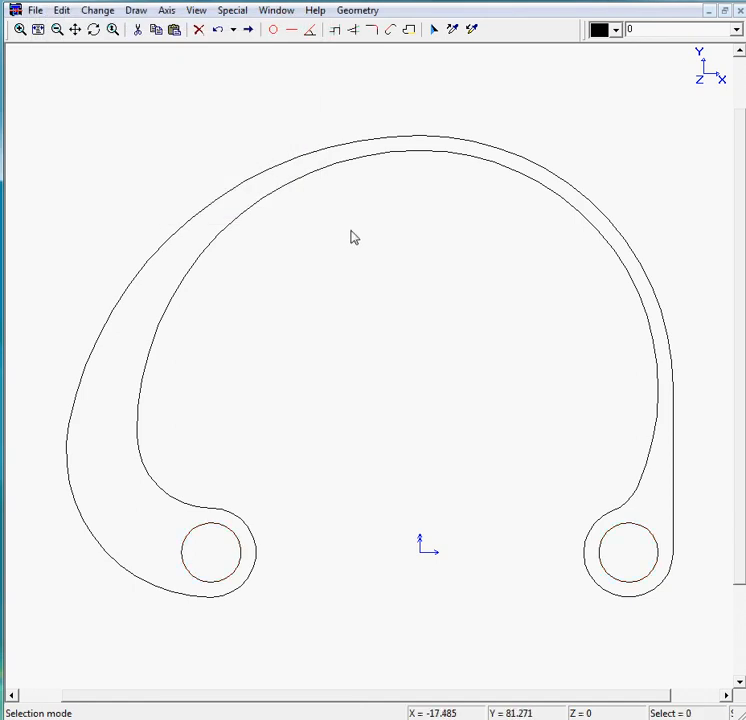
# Sketch a vertical centreline through the origin and a horizontal centreline at Y 0 from about X -78 to 77
pyautogui.click(292, 30)
pyautogui.click(402, 106)
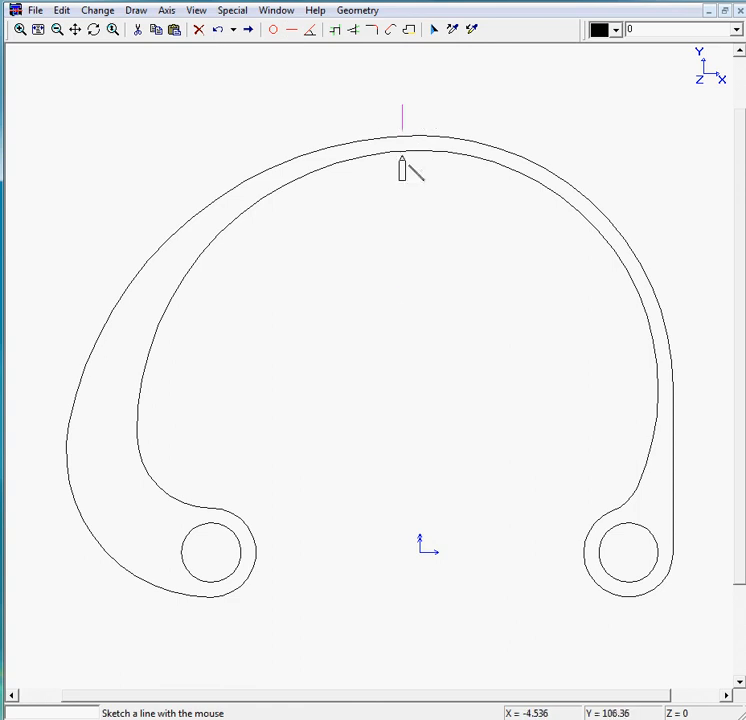
pyautogui.click(413, 620)
pyautogui.press('Return')
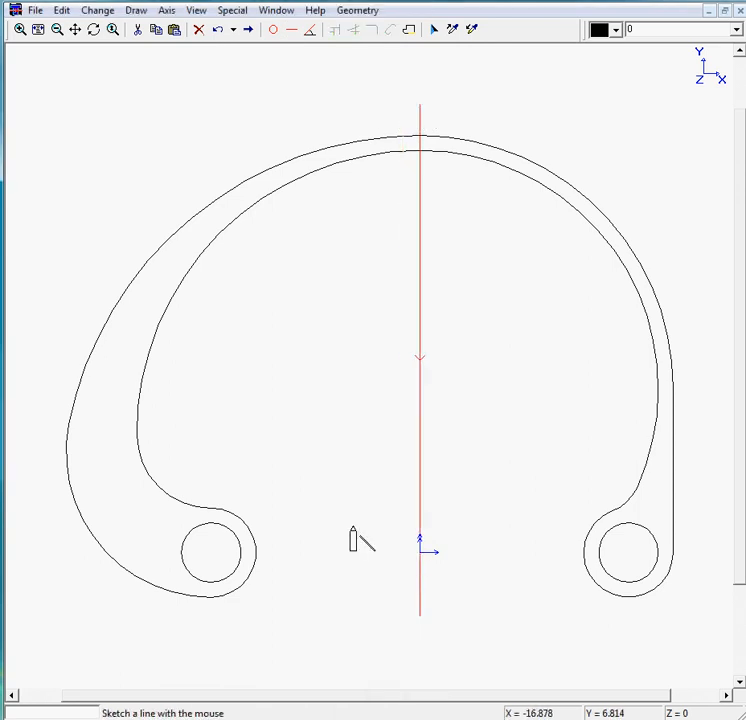
pyautogui.click(112, 551)
pyautogui.click(729, 552)
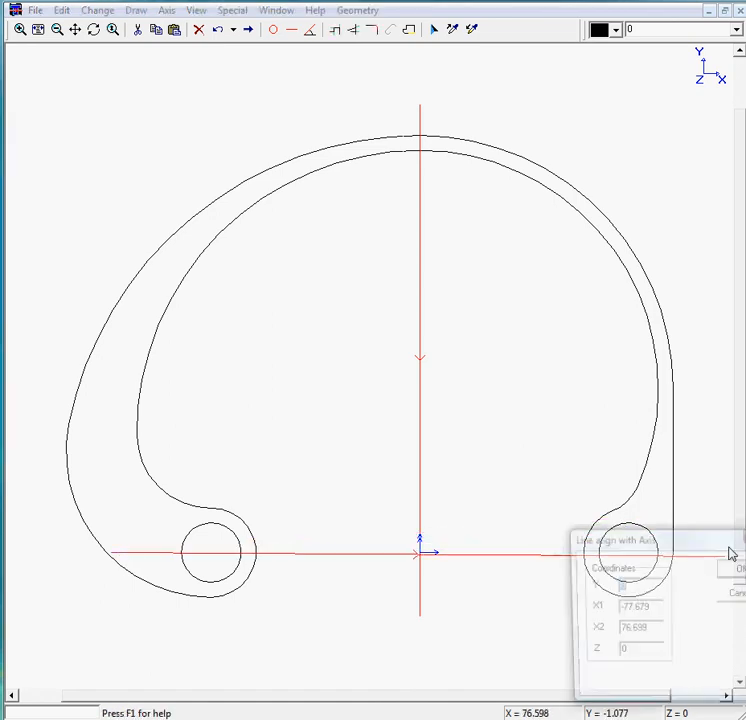
pyautogui.press('Return')
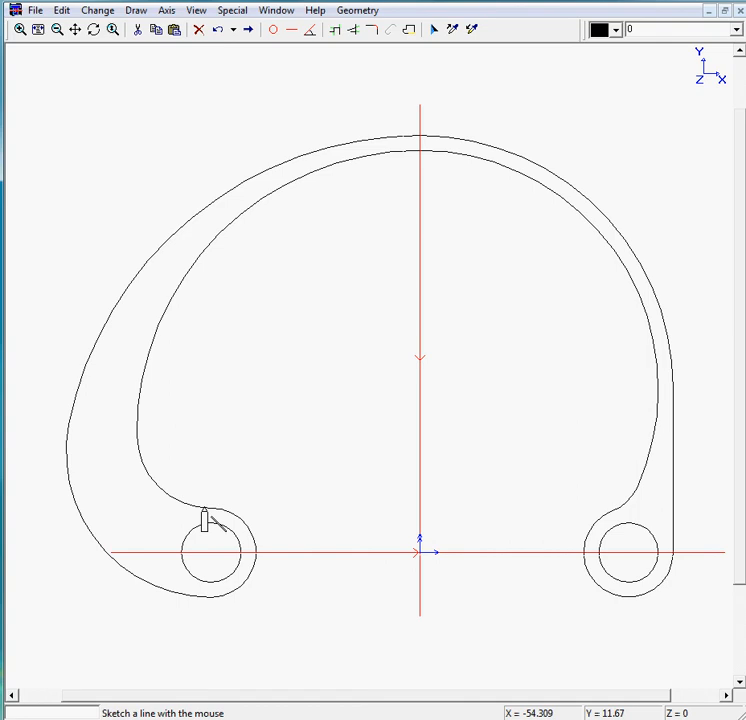
# Sketch a vertical centreline about 27 long through the left hole, aligned at X -52.5
pyautogui.click(211, 499)
pyautogui.click(213, 605)
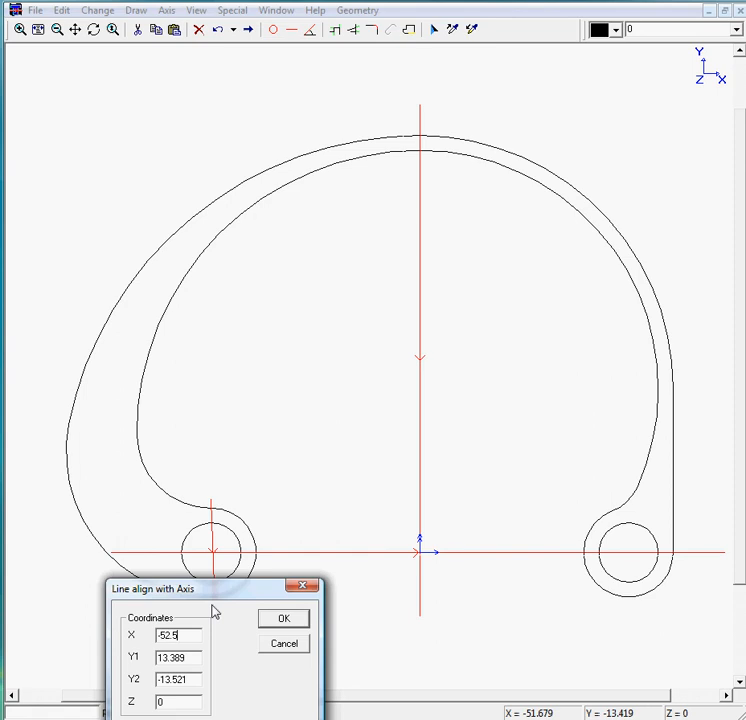
pyautogui.write('-52.5')
pyautogui.press('Return')
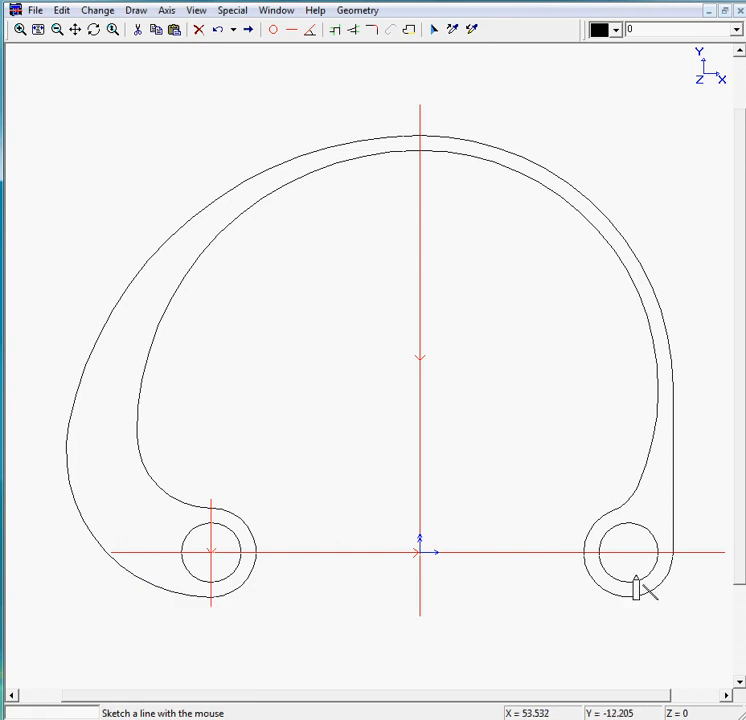
# Sketch a vertical centreline about 36 long through the centre of the right hole, from Y -14.937 to 21.483
pyautogui.click(632, 609)
pyautogui.click(621, 467)
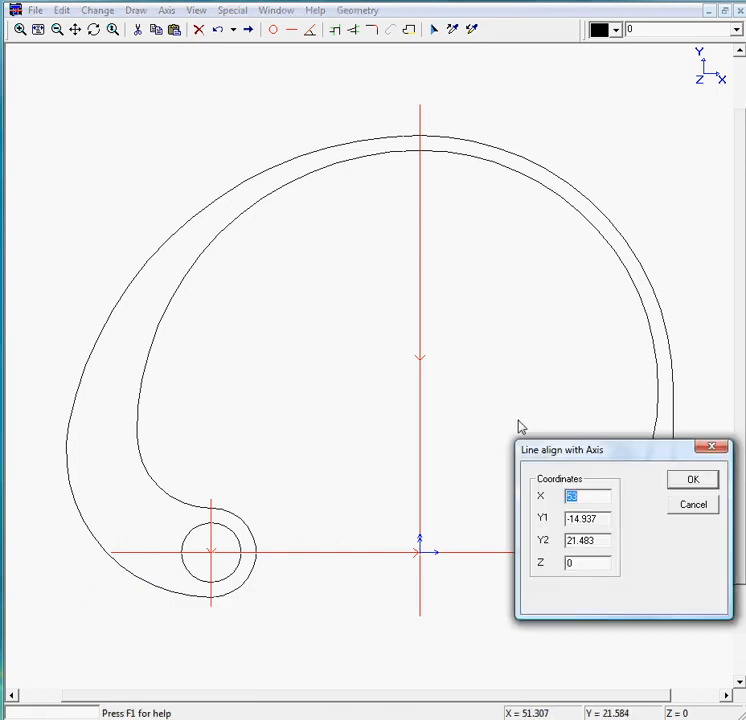
pyautogui.press('Return')
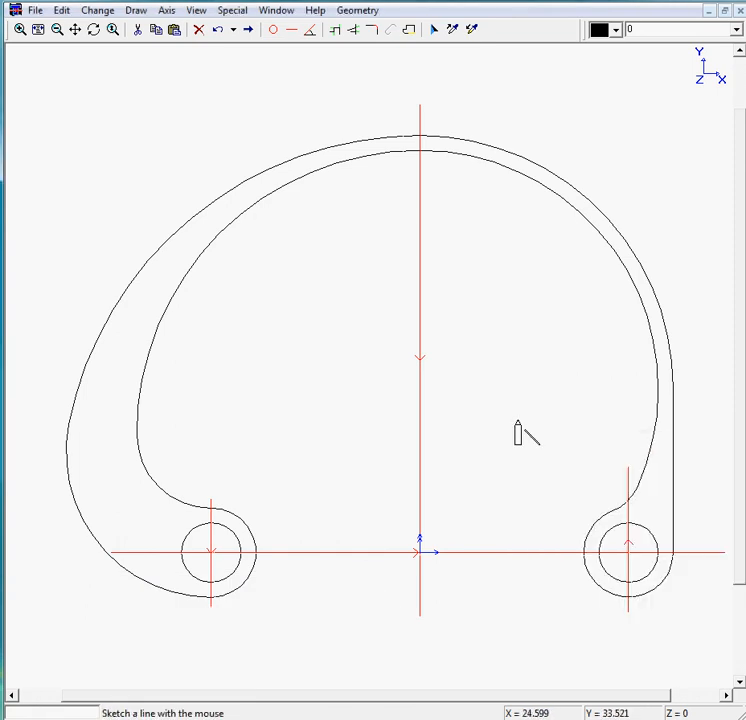
# Give all selected centrelines a dash-dot line type and bright green contour colour, and deselect them
pyautogui.click(110, 13)
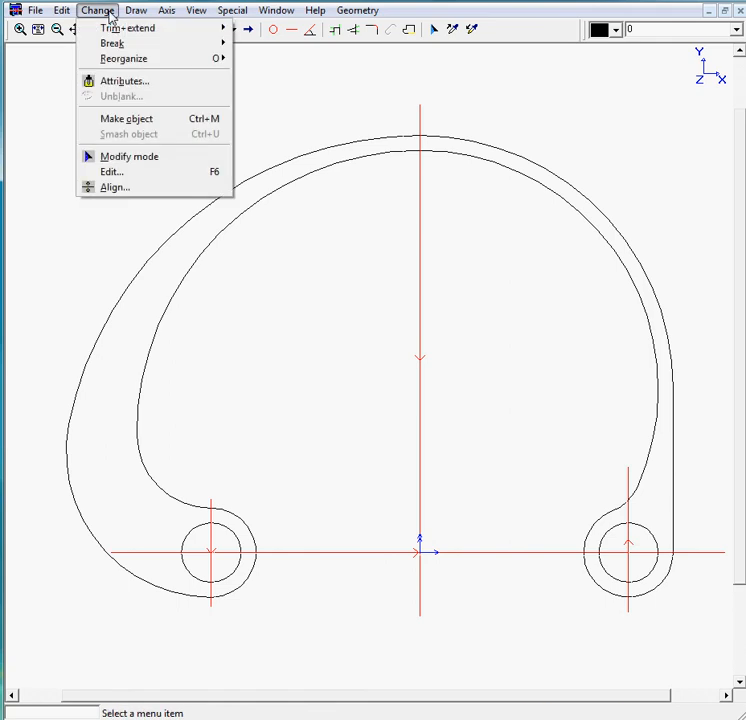
pyautogui.click(123, 84)
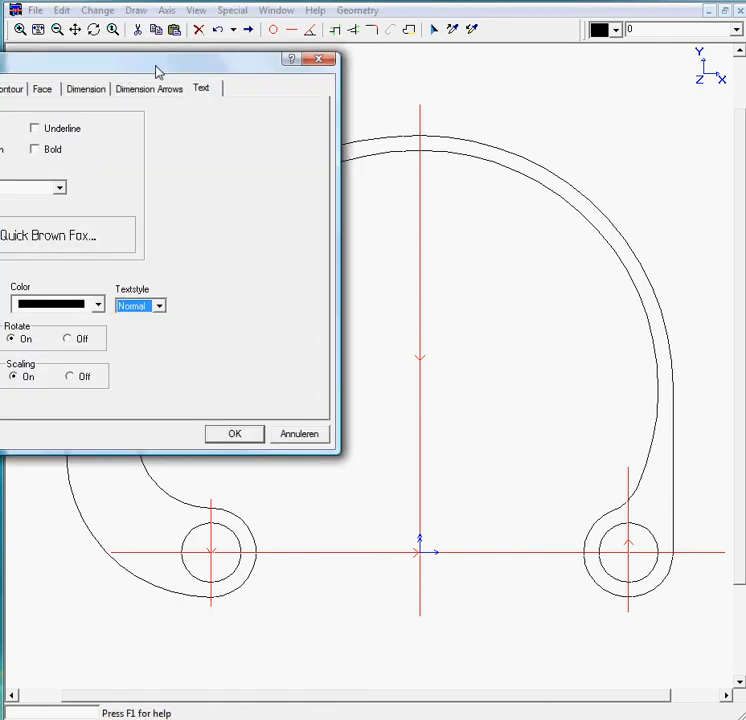
pyautogui.moveTo(157, 72); pyautogui.dragTo(372, 76)
pyautogui.click(250, 93)
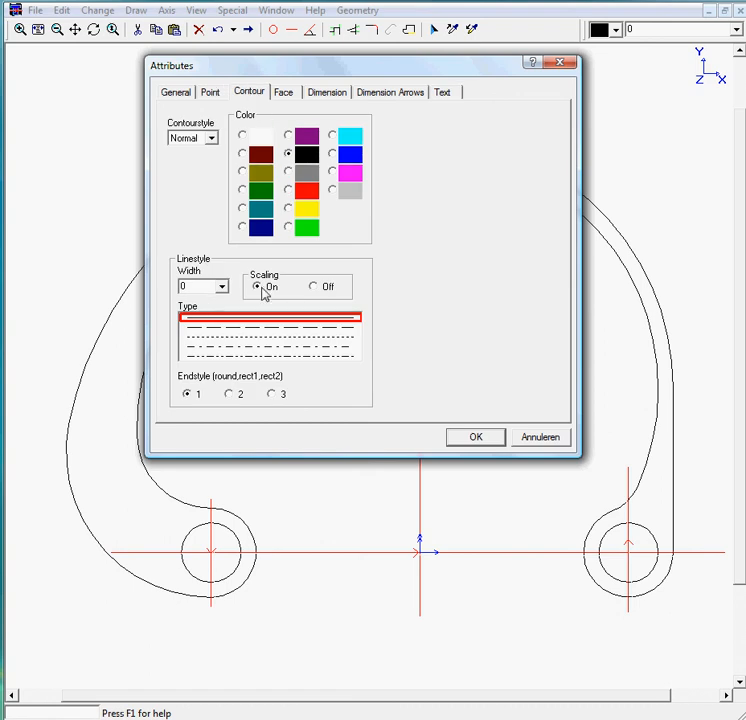
pyautogui.click(280, 347)
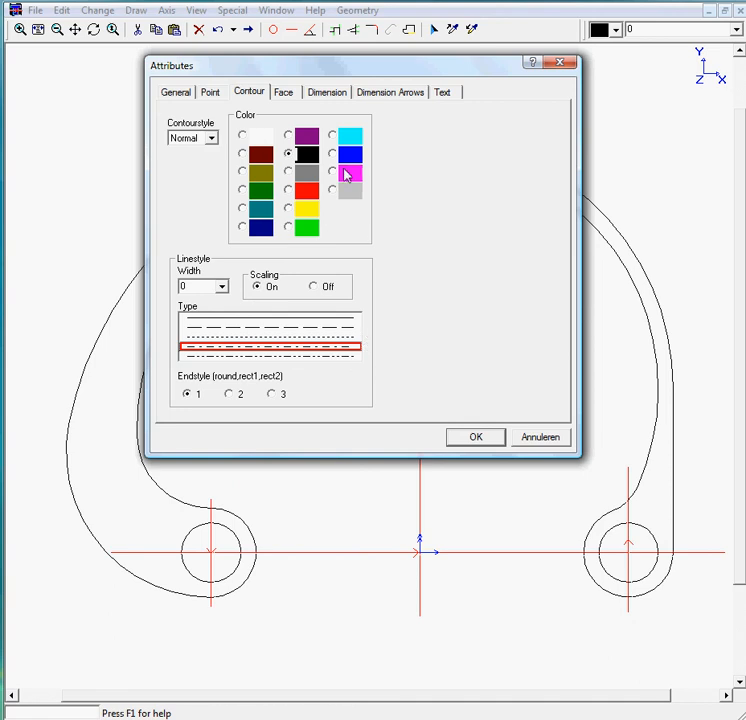
pyautogui.click(306, 230)
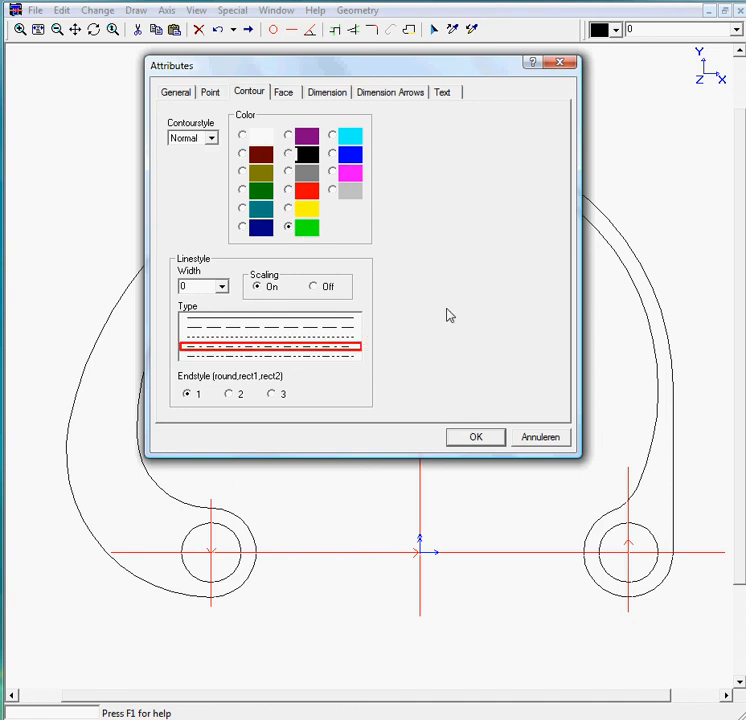
pyautogui.click(485, 441)
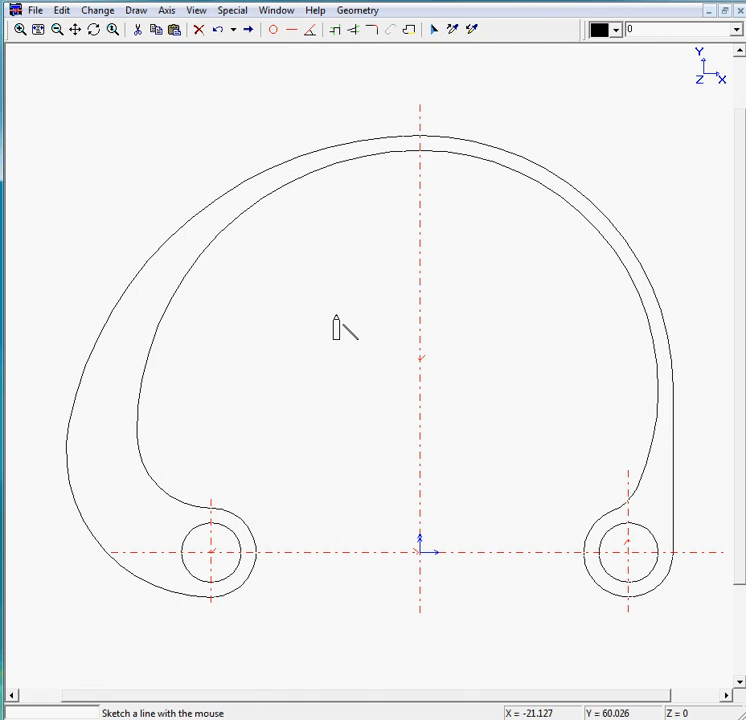
pyautogui.press('Escape')
pyautogui.press('Escape')
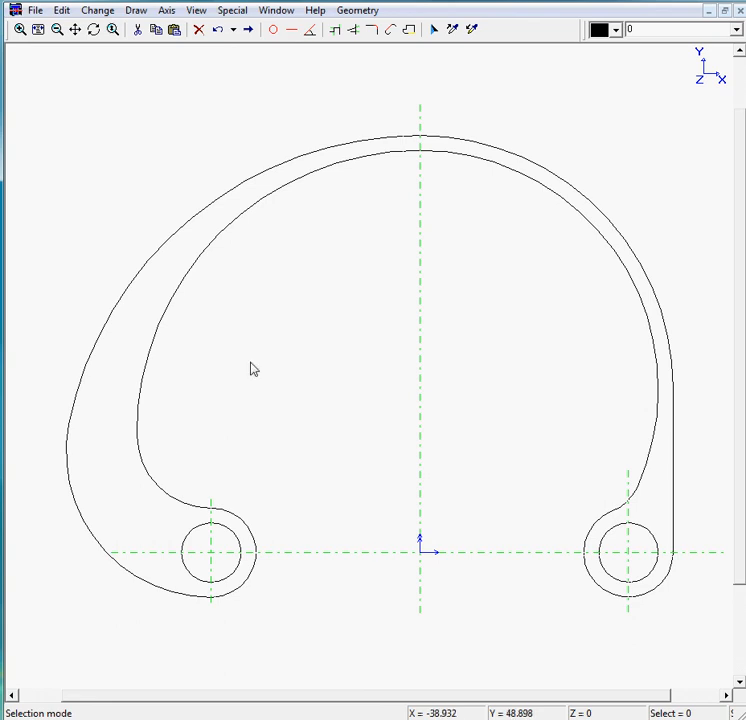
# Add single radius dimensions to the nine arcs of the inner and outer outline, leaving out the straight edge and the holes
pyautogui.click(146, 447)
pyautogui.click(195, 275)
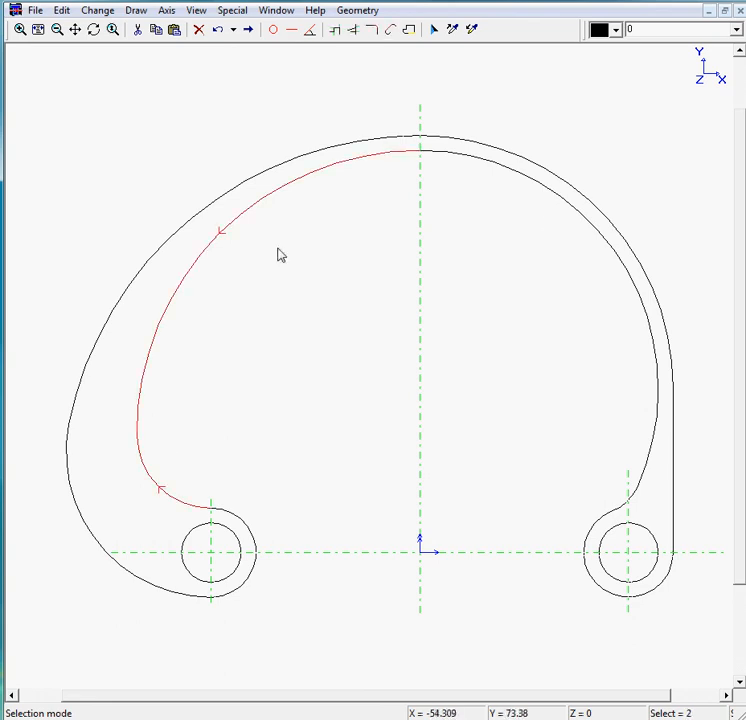
pyautogui.click(561, 188)
pyautogui.click(560, 180)
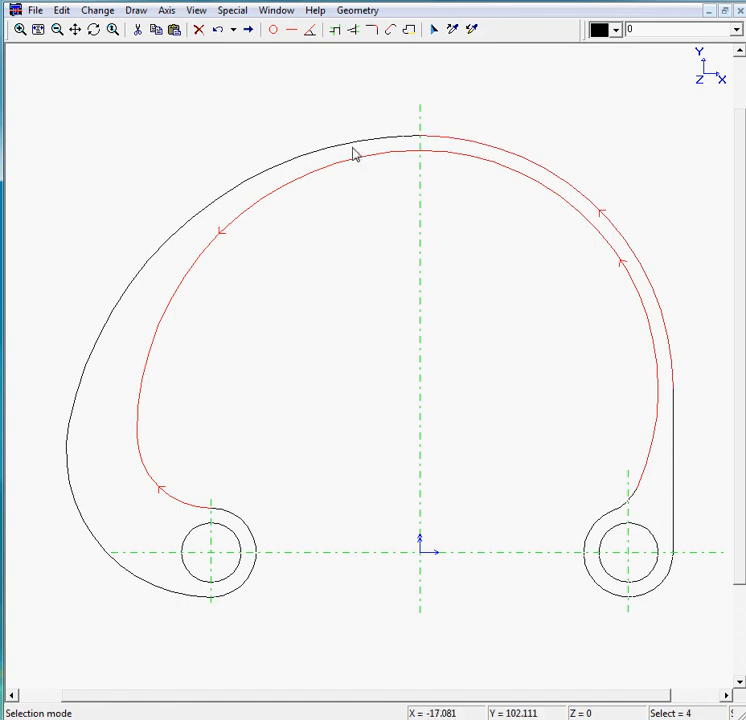
pyautogui.click(352, 143)
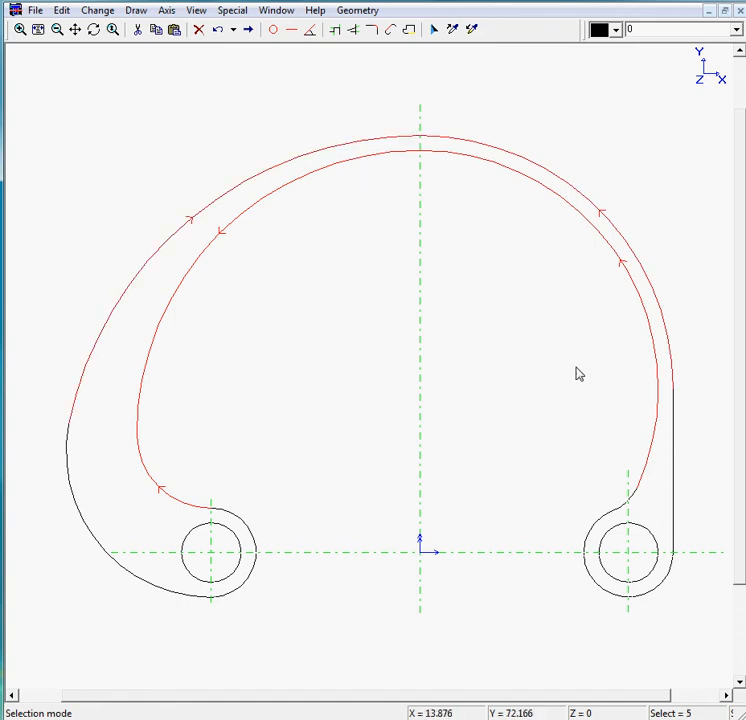
pyautogui.click(616, 509)
pyautogui.click(594, 530)
pyautogui.click(246, 580)
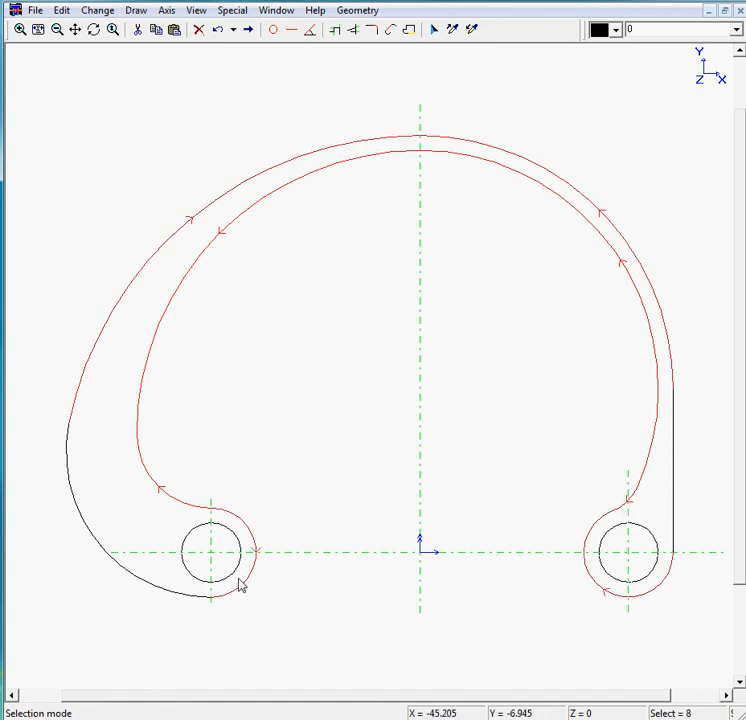
pyautogui.click(146, 589)
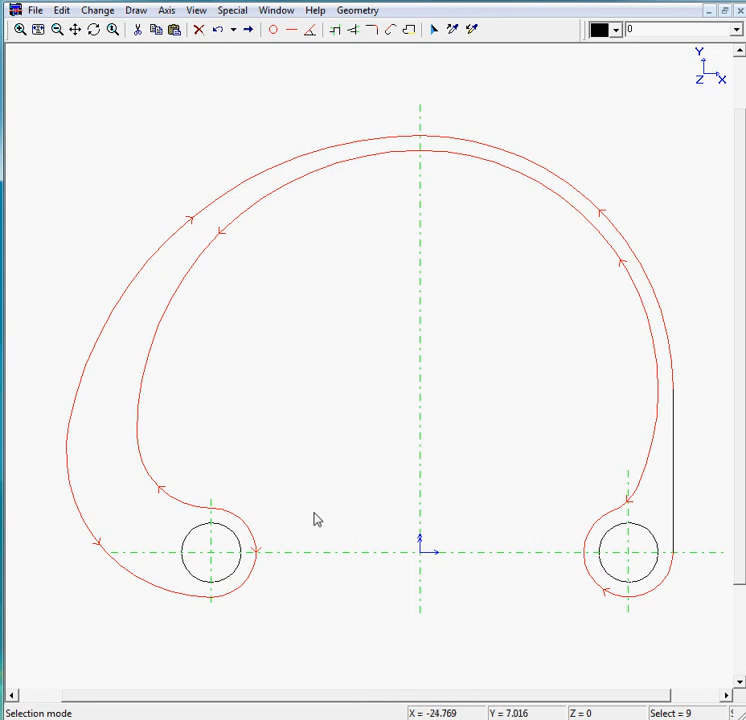
pyautogui.click(135, 11)
pyautogui.moveTo(175, 58)
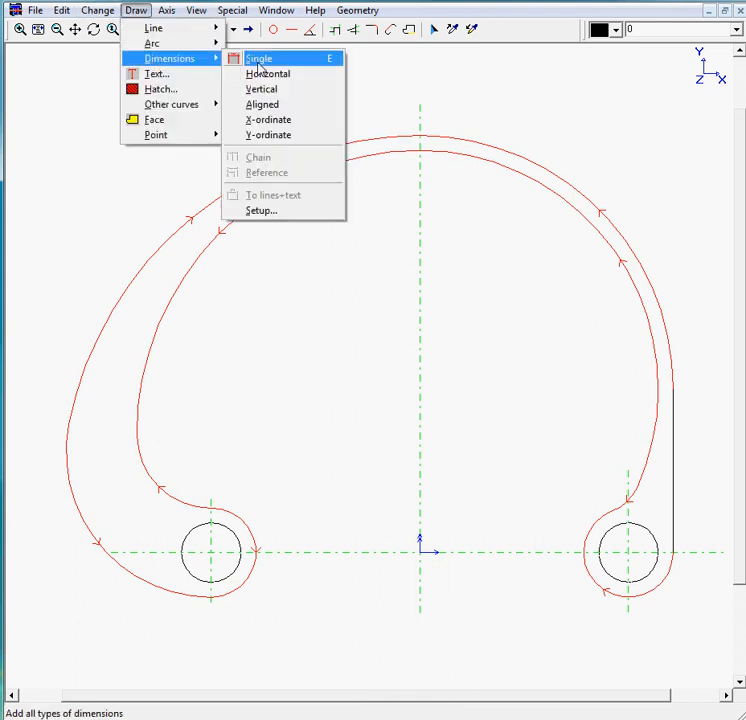
pyautogui.click(259, 60)
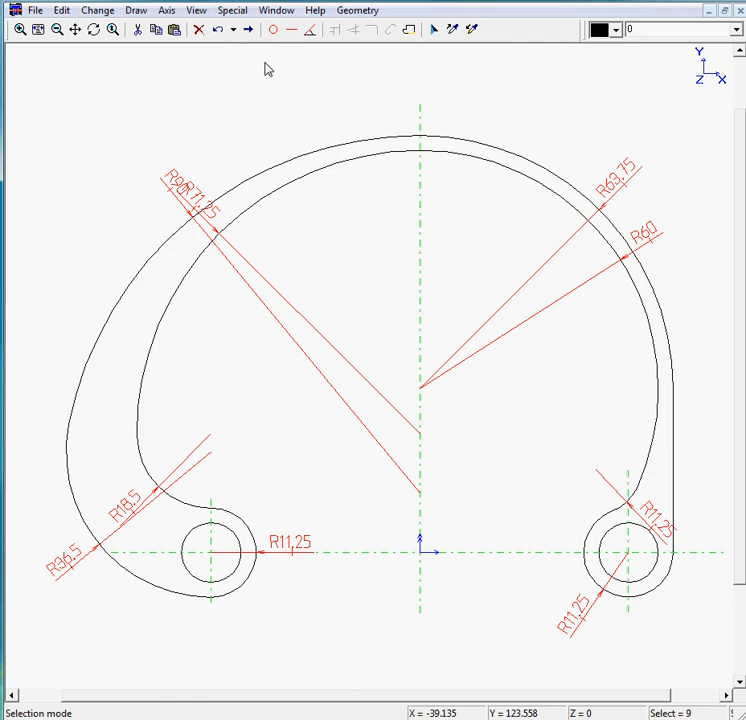
# Reposition the arch's radius dimensions in Modify mode, with R60 and R71.25 inside the arch and R63.75 and R90 outside it
pyautogui.click(435, 29)
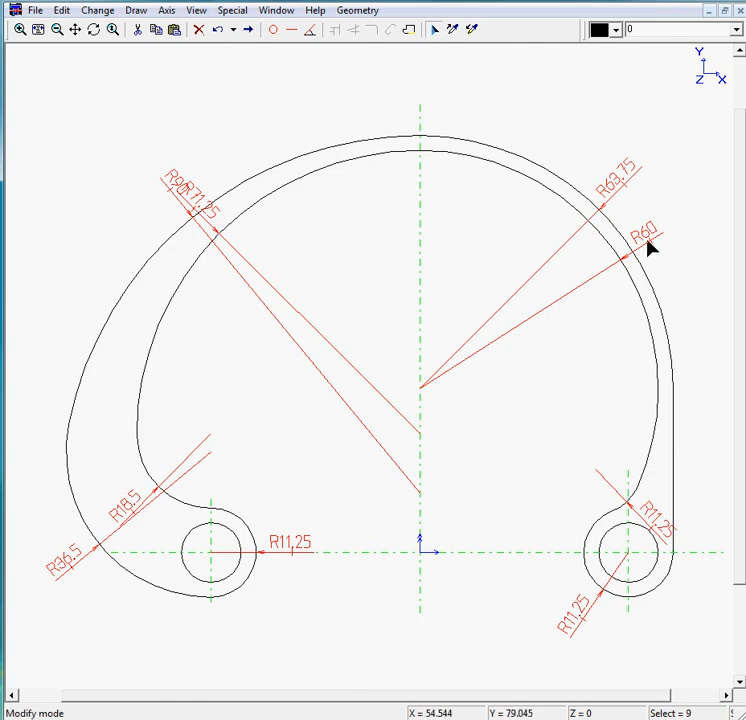
pyautogui.moveTo(648, 247); pyautogui.dragTo(620, 300)
pyautogui.moveTo(625, 163); pyautogui.dragTo(602, 165)
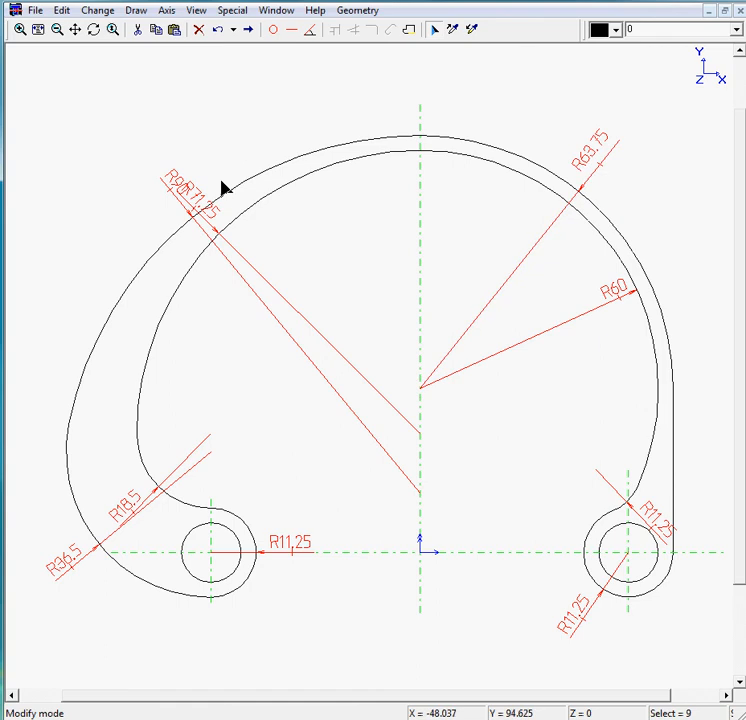
pyautogui.moveTo(205, 197); pyautogui.dragTo(268, 242)
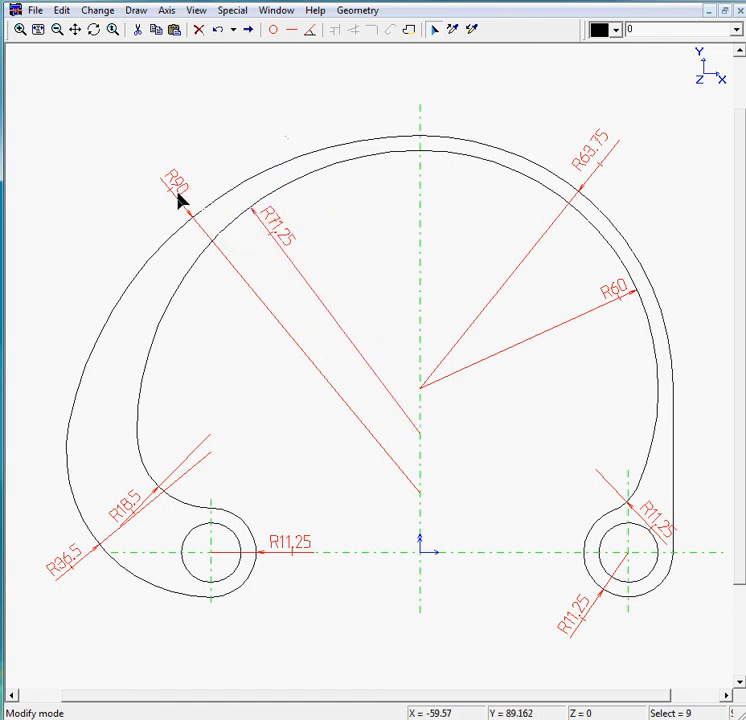
pyautogui.moveTo(180, 199); pyautogui.dragTo(100, 263)
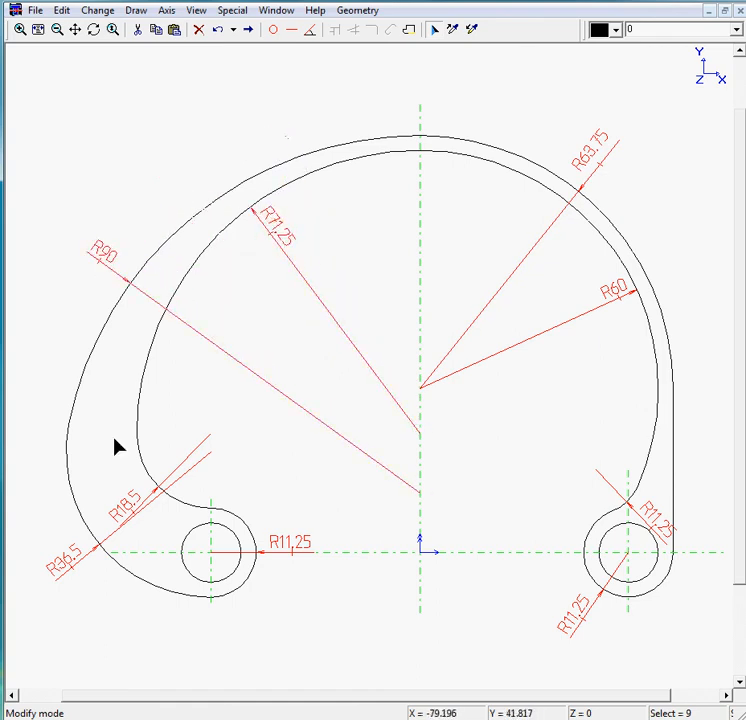
# Reposition the R36.5, R18.5 and three R11.25 dimensions around the two hole ends so they are spaced clearly, and deselect all dimensions
pyautogui.moveTo(60, 575); pyautogui.dragTo(128, 604)
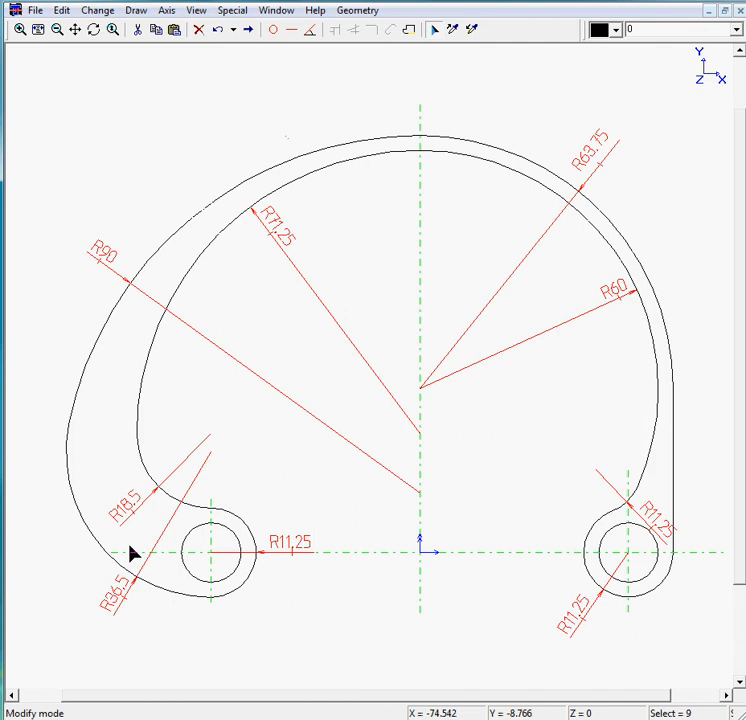
pyautogui.moveTo(140, 515); pyautogui.dragTo(176, 466)
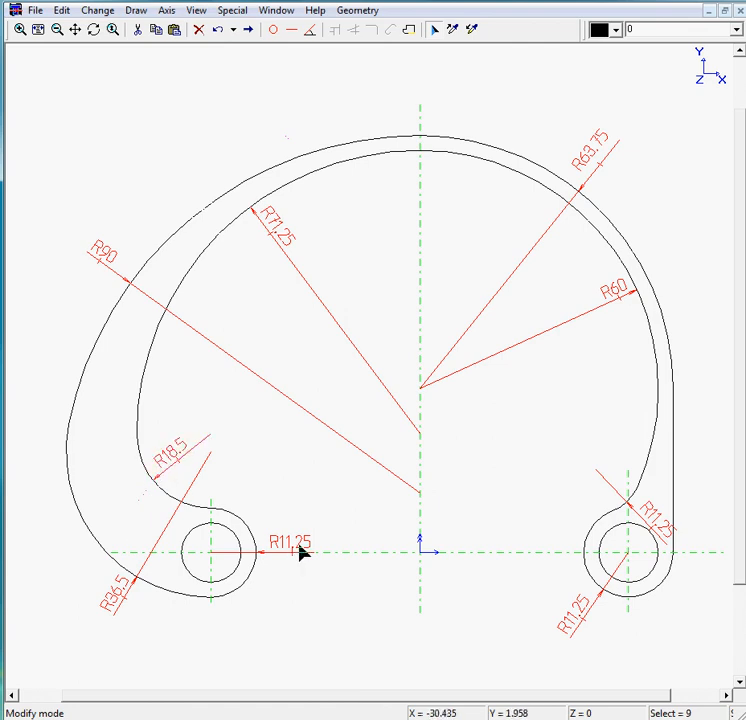
pyautogui.moveTo(300, 553); pyautogui.dragTo(274, 600)
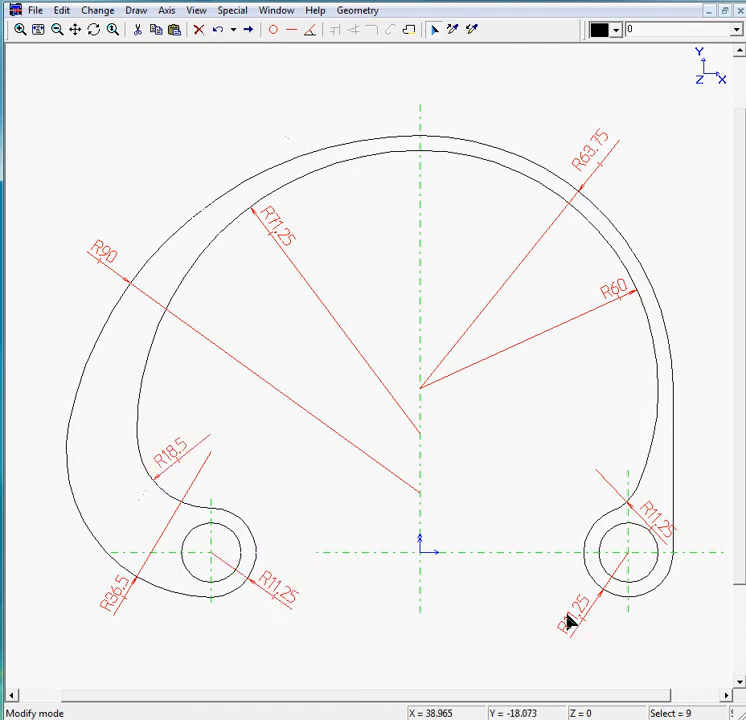
pyautogui.moveTo(568, 621); pyautogui.dragTo(548, 605)
pyautogui.moveTo(666, 530)
pyautogui.mouseDown()
pyautogui.moveTo(651, 500)
pyautogui.moveTo(658, 511)
pyautogui.mouseUp()
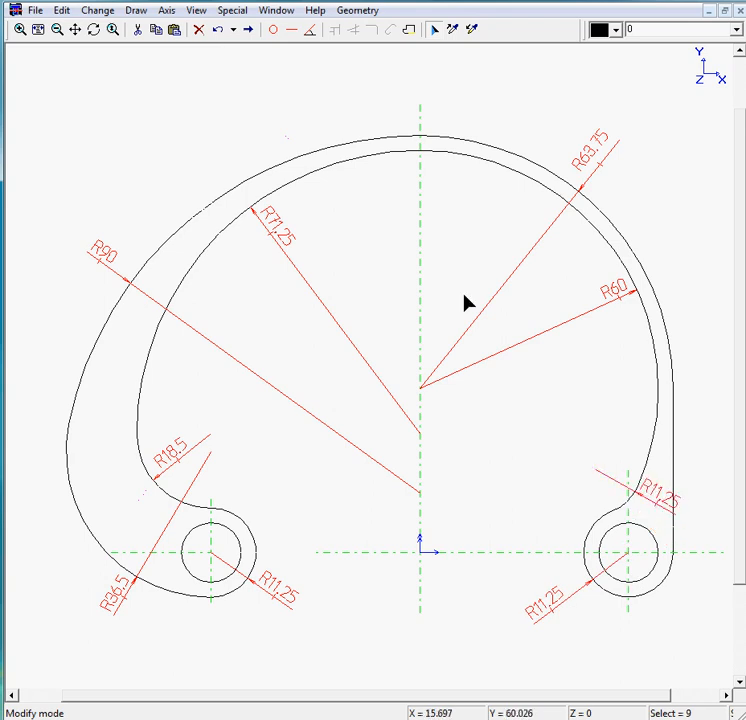
pyautogui.rightClick(229, 68)
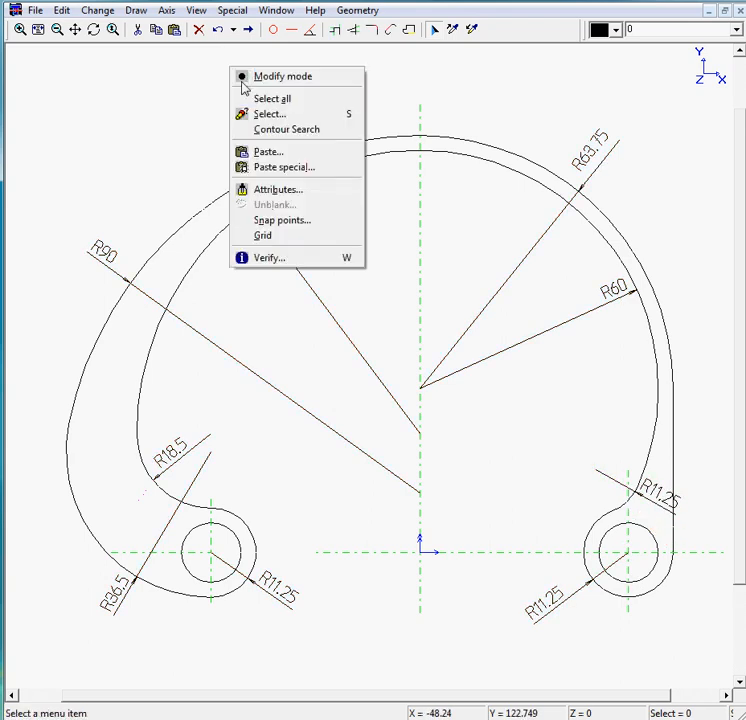
pyautogui.click(242, 78)
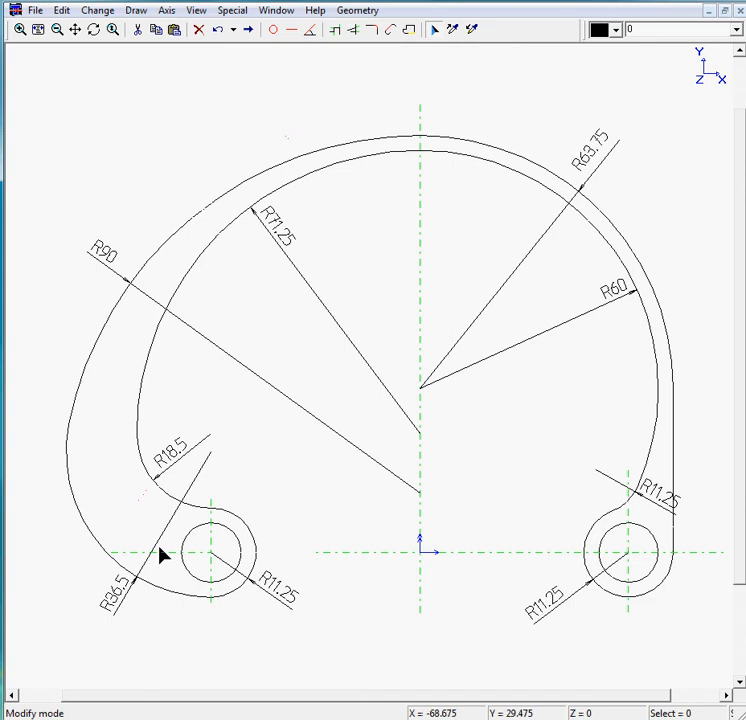
# Add single diameter dimensions to the left and right hole circles
pyautogui.click(194, 540)
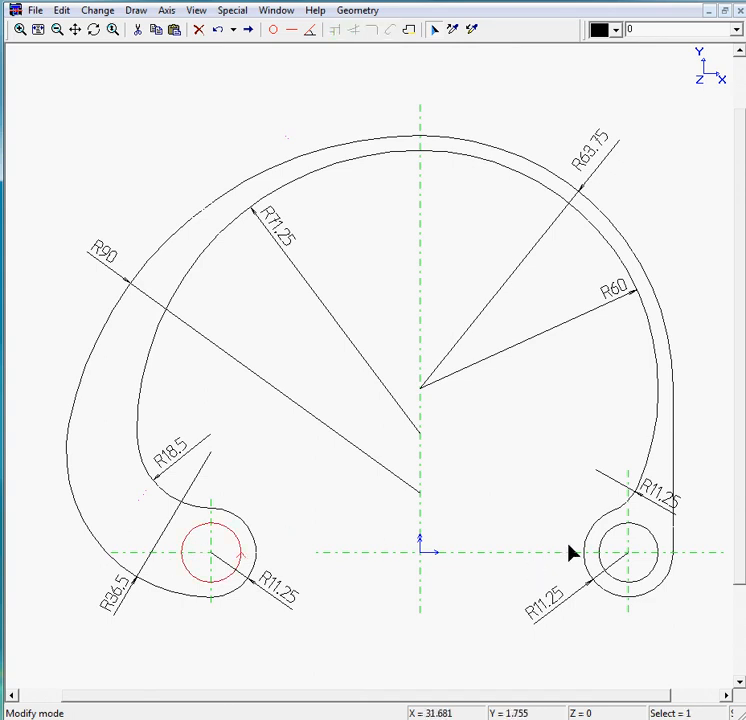
pyautogui.click(600, 550)
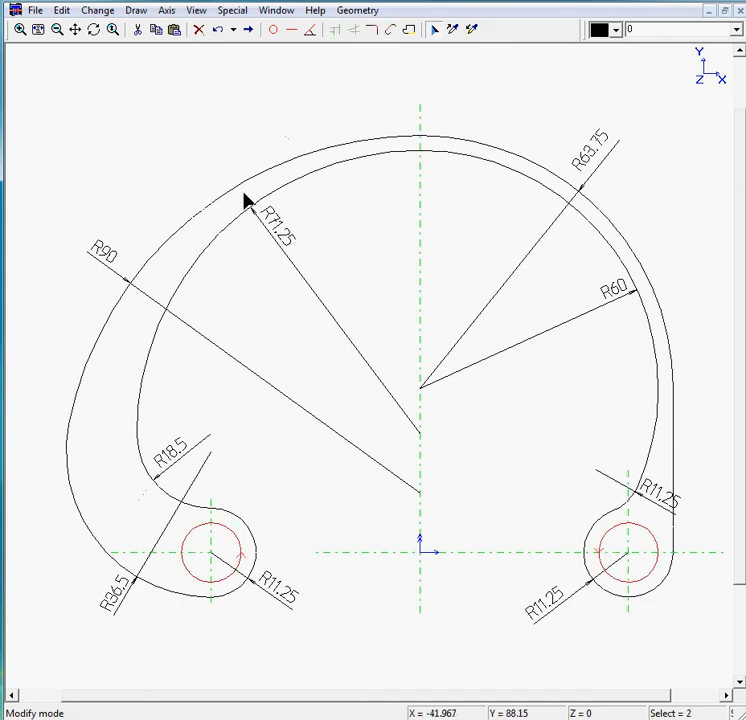
pyautogui.click(136, 10)
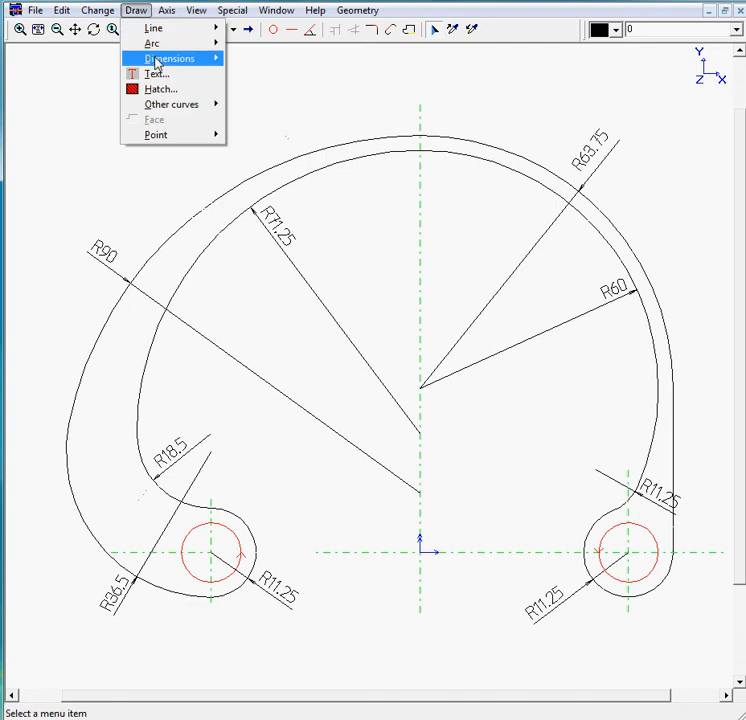
pyautogui.moveTo(170, 62)
pyautogui.click(258, 60)
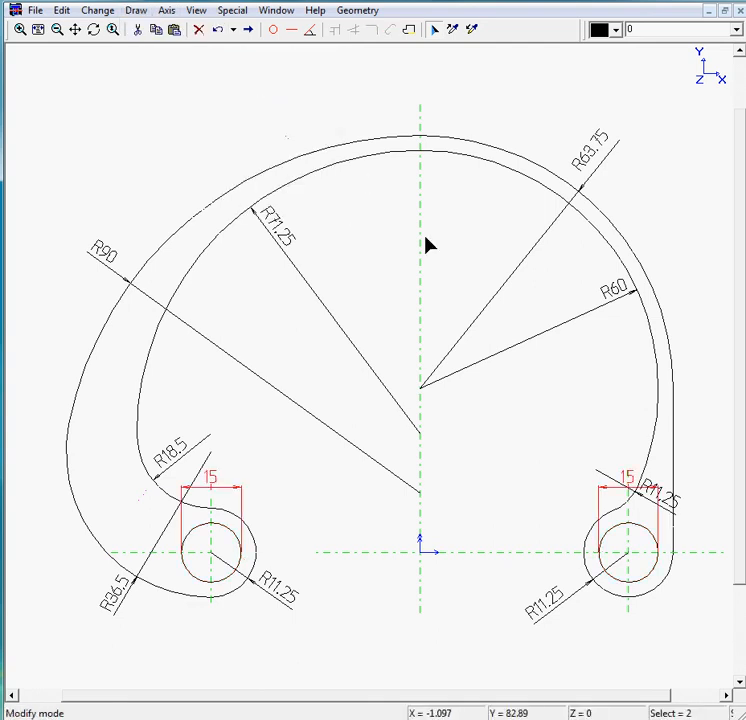
# Turn both hole diameter dimensions vertical and place them between the holes, one on each side of the central centreline
pyautogui.click(633, 485)
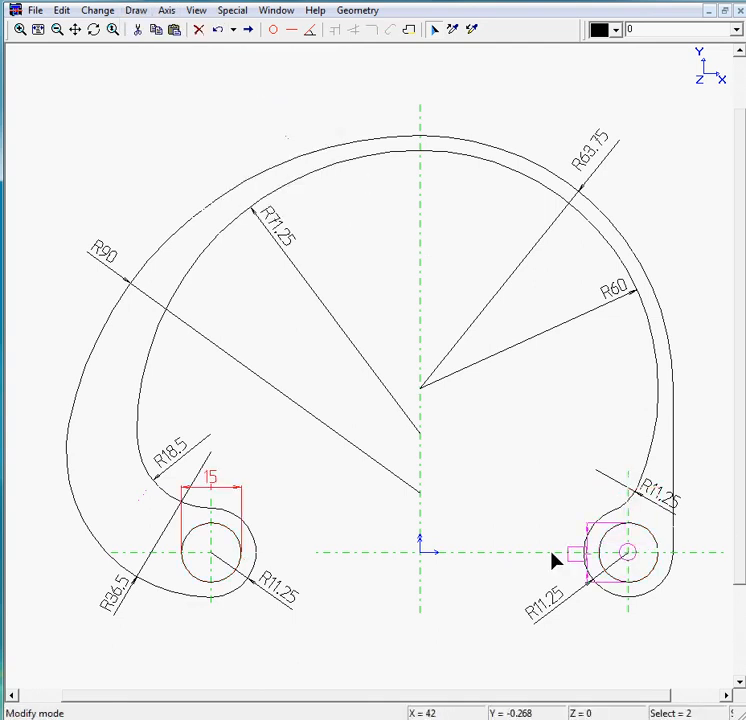
pyautogui.click(508, 560)
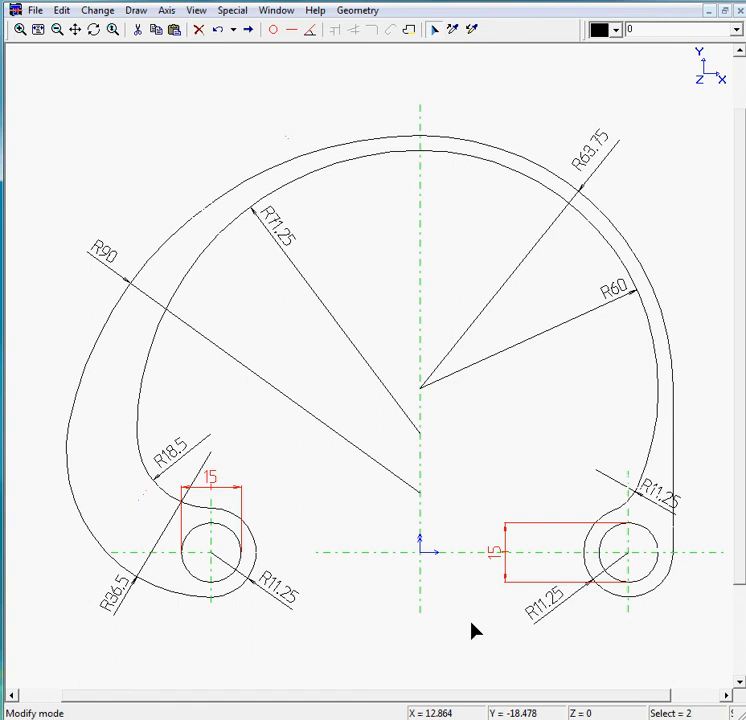
pyautogui.click(213, 487)
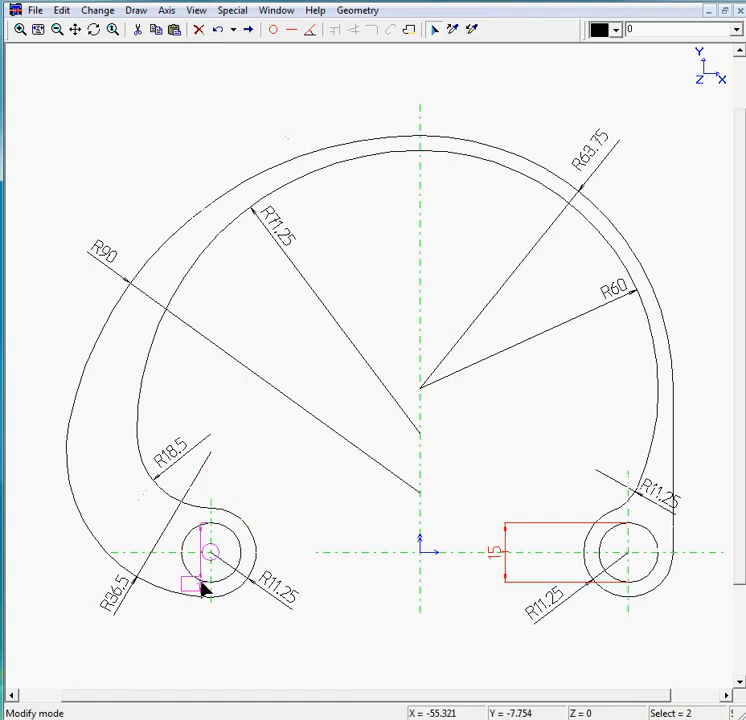
pyautogui.click(358, 551)
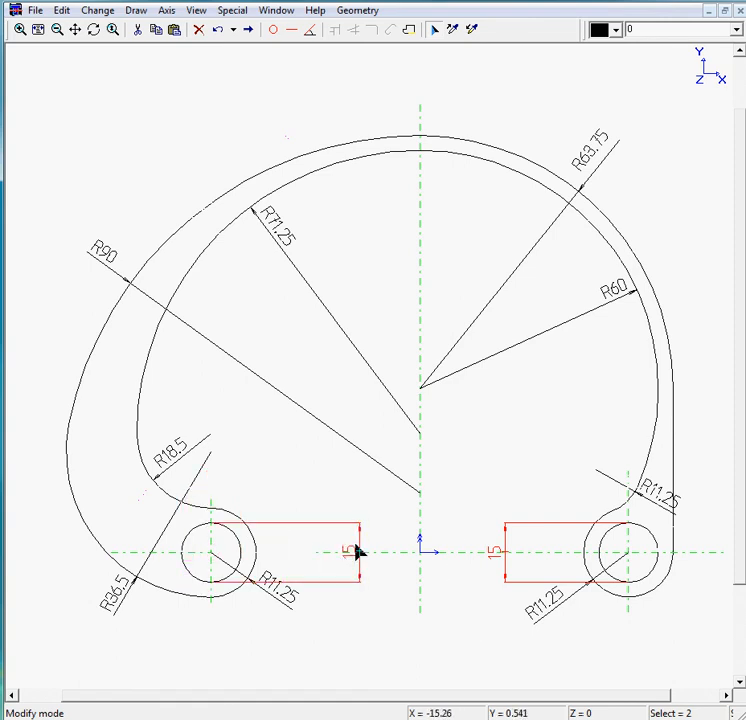
# Put the diameter symbol code @o before the value of both selected hole dimensions through their attributes, and deselect them
pyautogui.click(136, 10)
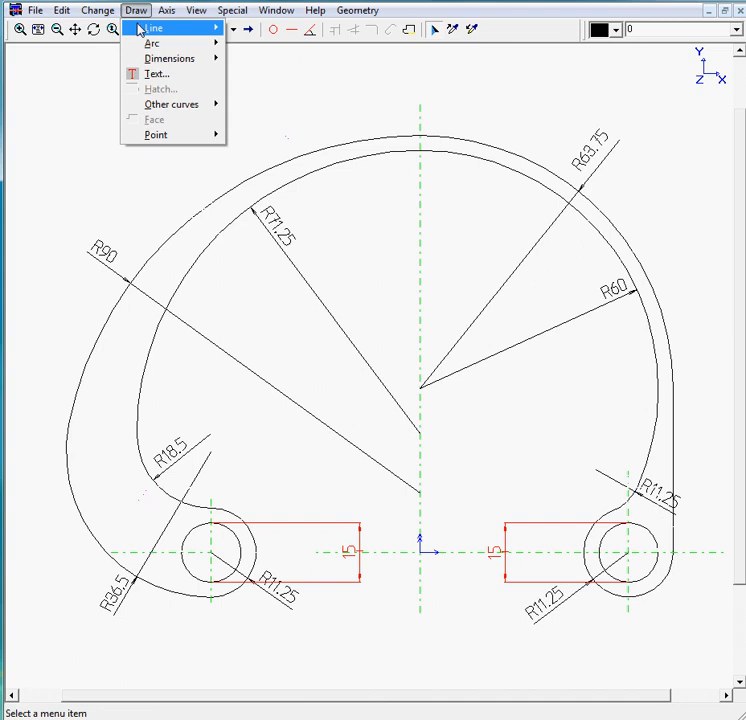
pyautogui.moveTo(140, 29)
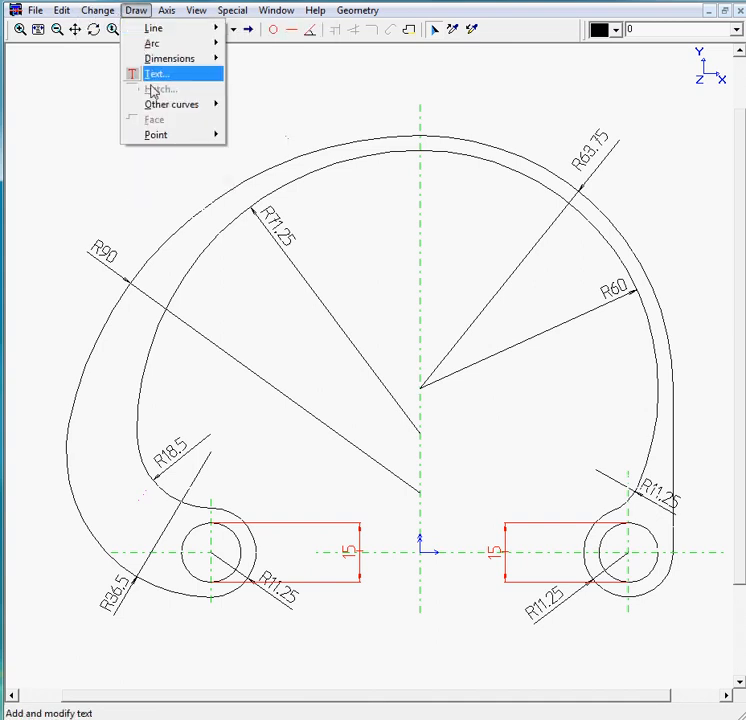
pyautogui.moveTo(93, 12)
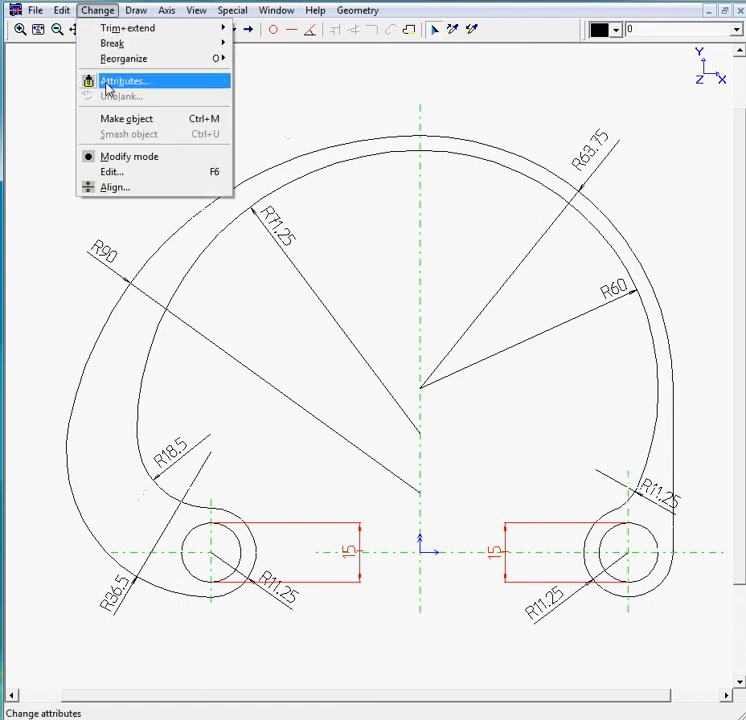
pyautogui.click(112, 81)
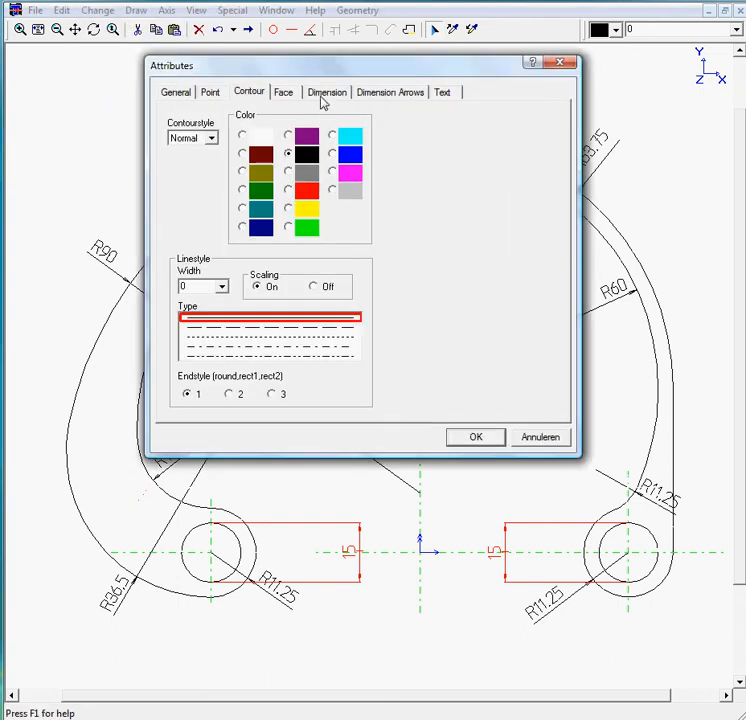
pyautogui.click(325, 94)
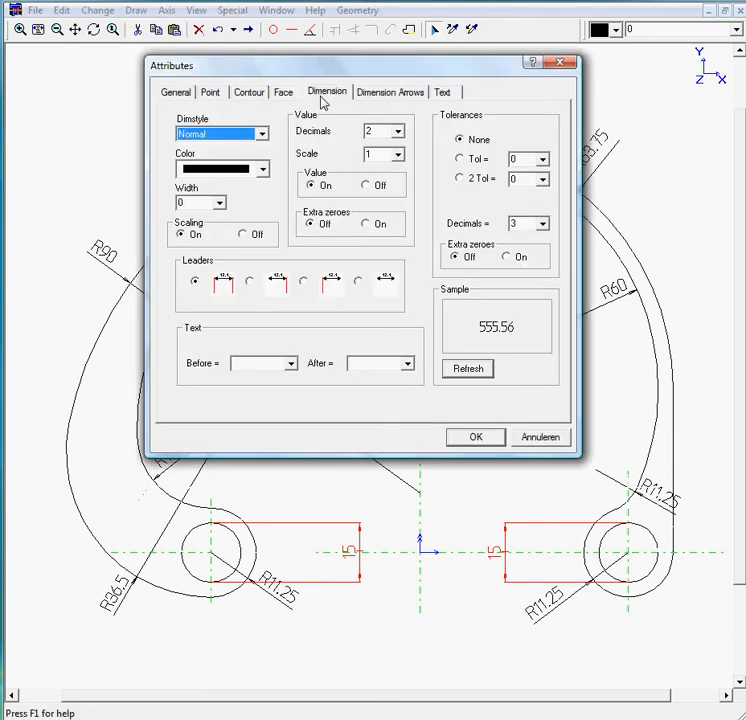
pyautogui.click(257, 363)
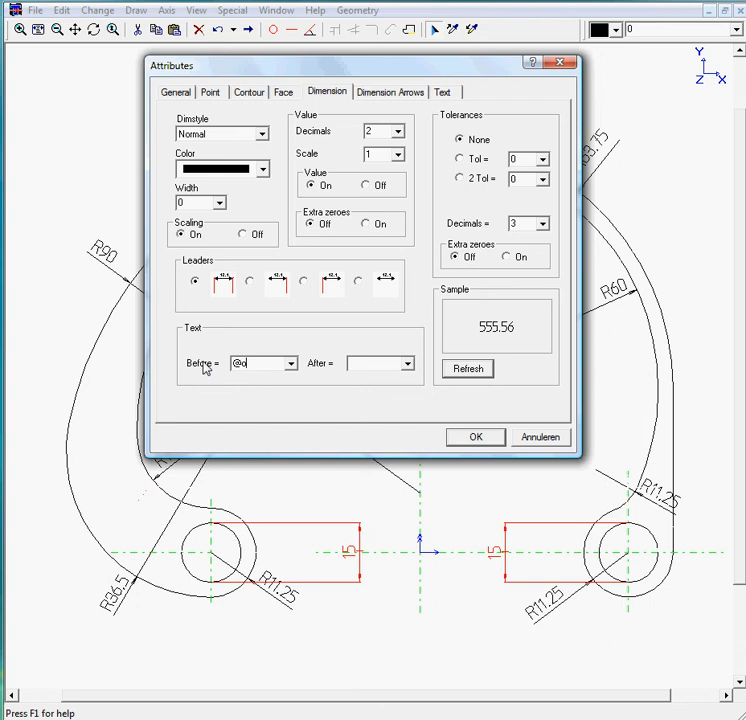
pyautogui.click(468, 368)
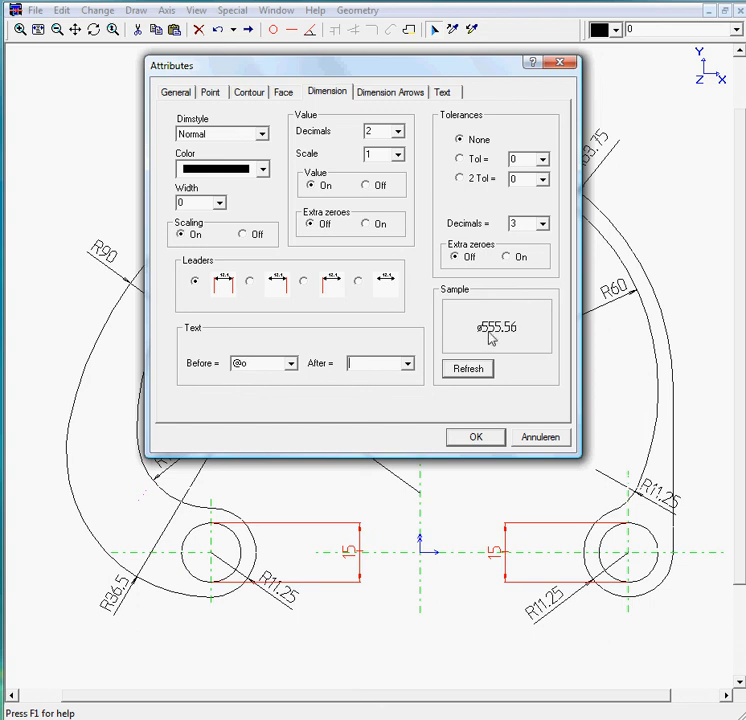
pyautogui.click(477, 438)
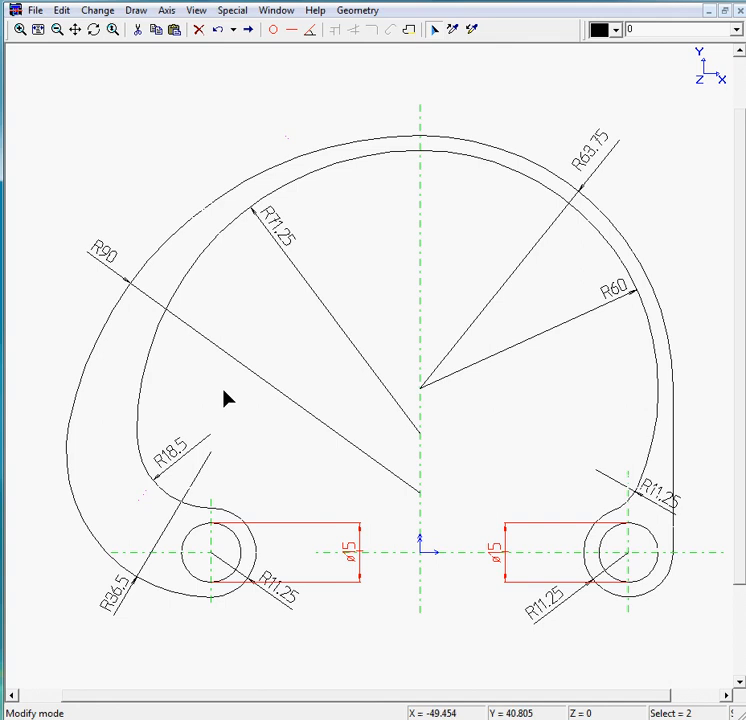
pyautogui.click(223, 391)
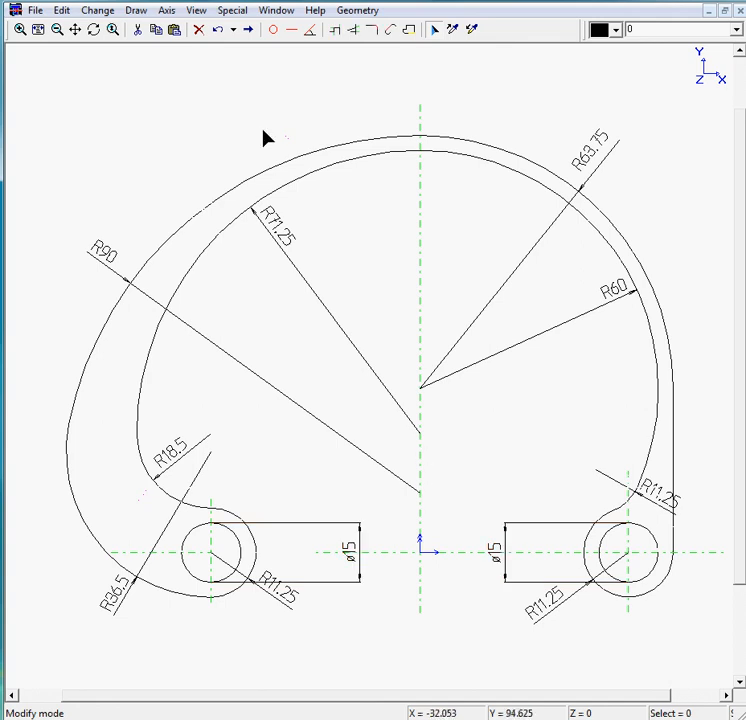
# Add single vertical dimensions from the origin to the centres of the R90, R71.25 and R60 arcs on the central centreline
pyautogui.click(145, 12)
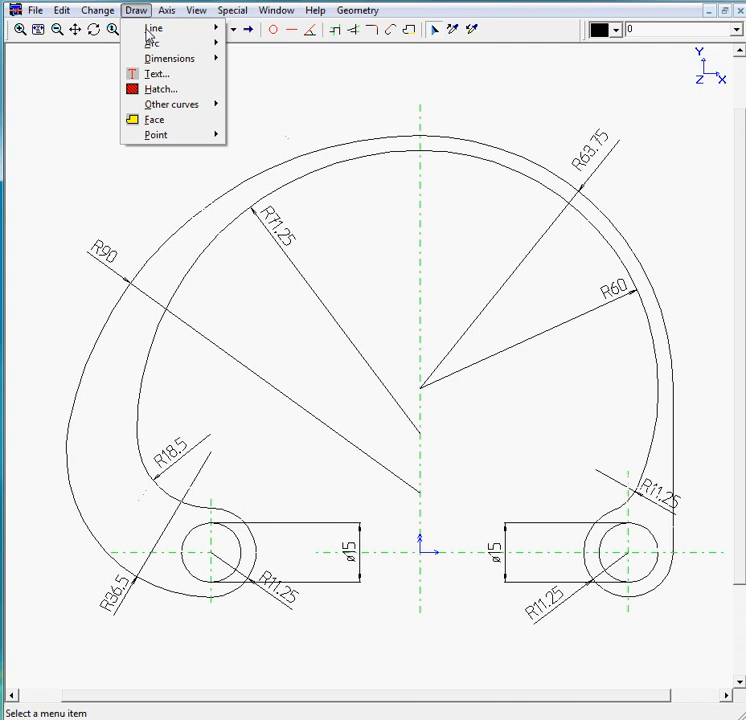
pyautogui.moveTo(203, 60)
pyautogui.click(258, 58)
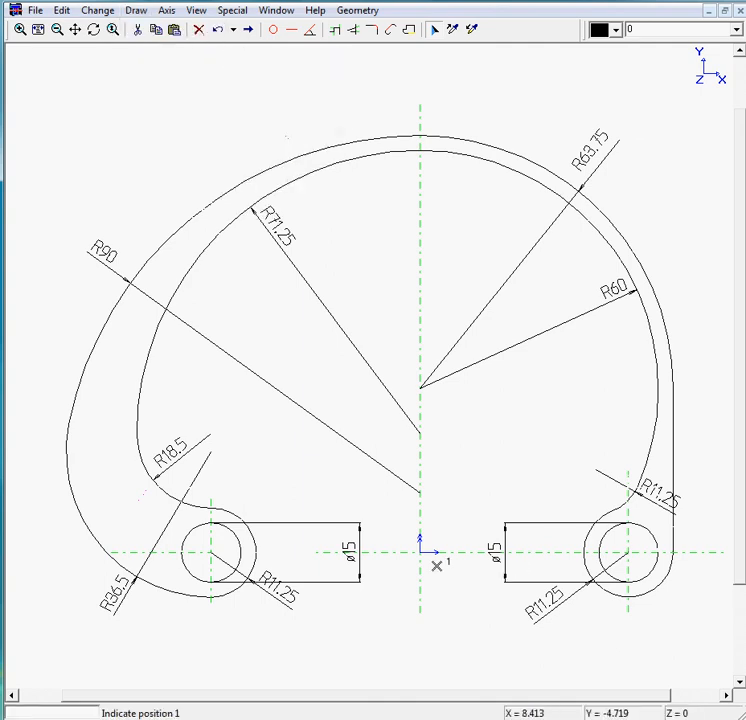
pyautogui.click(420, 553)
pyautogui.click(420, 496)
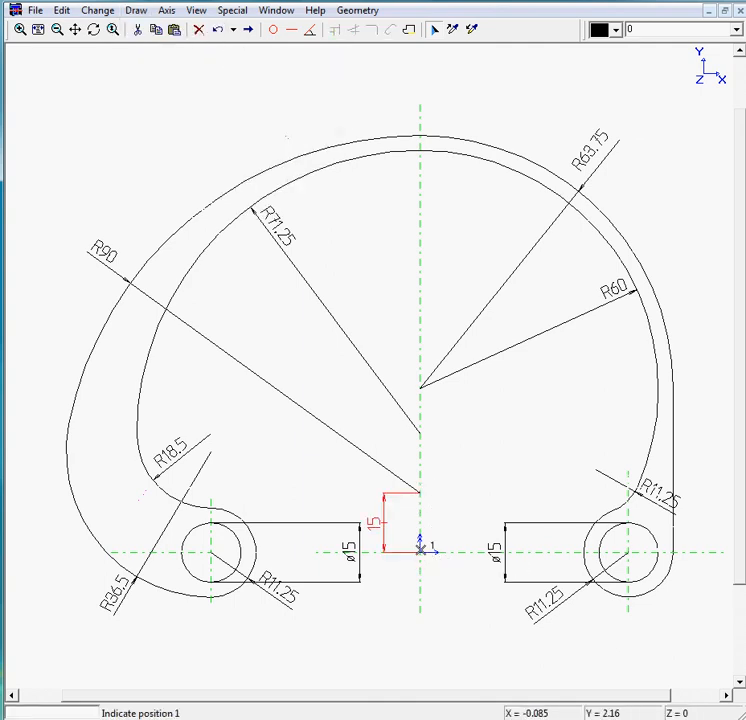
pyautogui.click(420, 552)
pyautogui.click(421, 434)
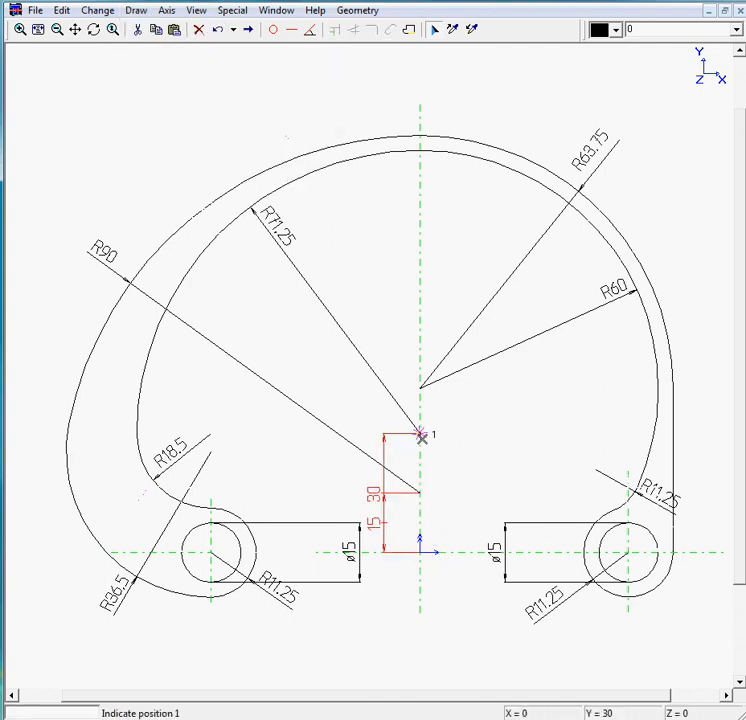
pyautogui.click(420, 552)
pyautogui.click(420, 388)
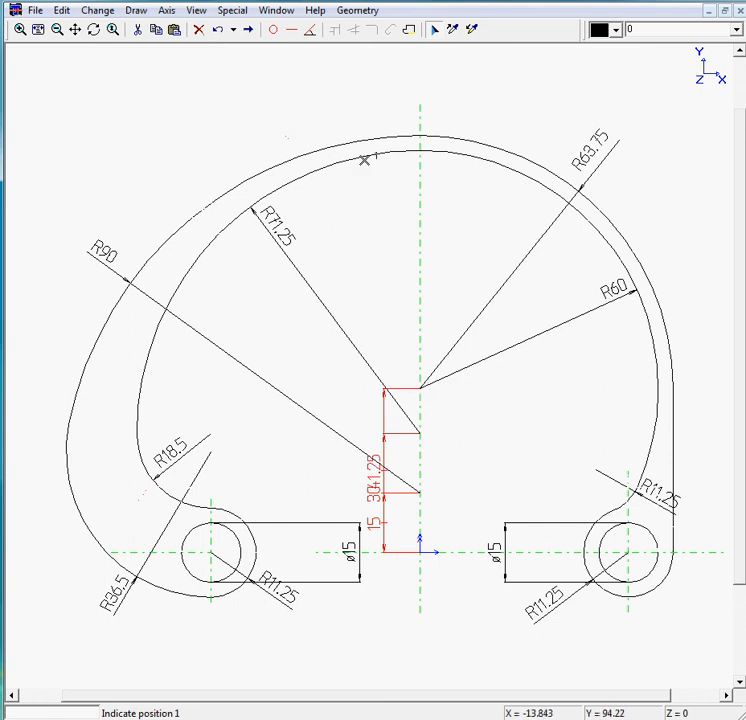
# Separate the overlapping vertical dimensions in Modify mode, with 15 left of the central centreline and 30 and 41.25 staggered to its right
pyautogui.click(435, 30)
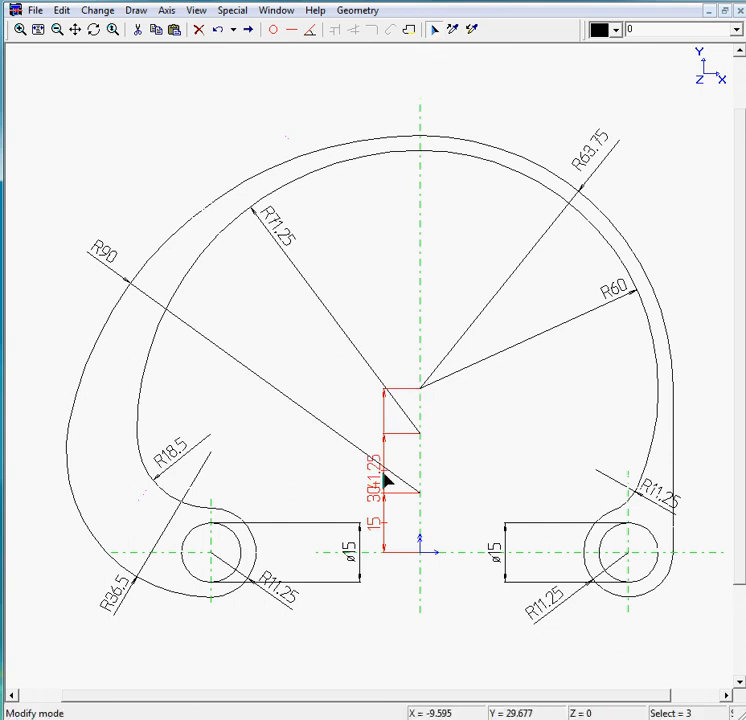
pyautogui.moveTo(373, 518); pyautogui.dragTo(296, 488)
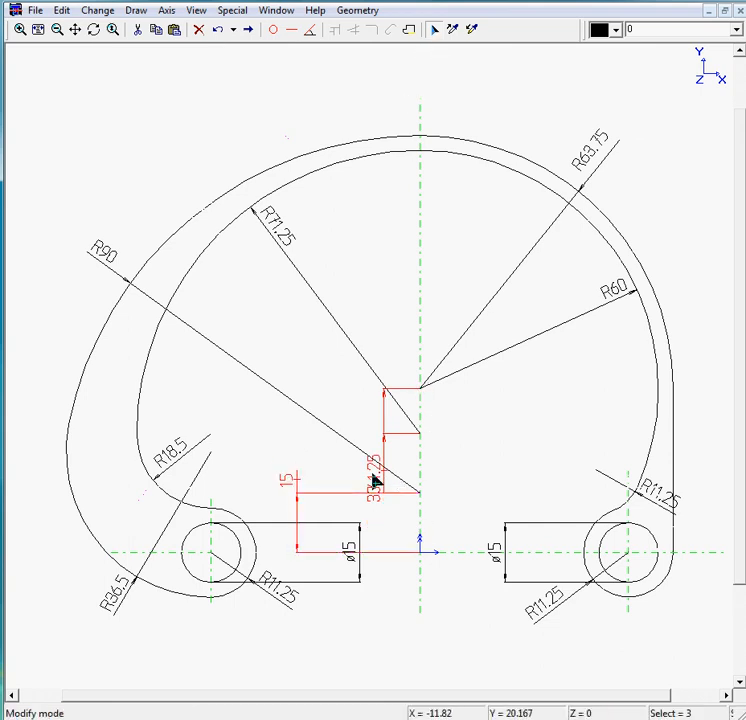
pyautogui.moveTo(371, 480); pyautogui.dragTo(476, 474)
pyautogui.moveTo(376, 480); pyautogui.dragTo(446, 466)
pyautogui.moveTo(296, 492); pyautogui.dragTo(384, 505)
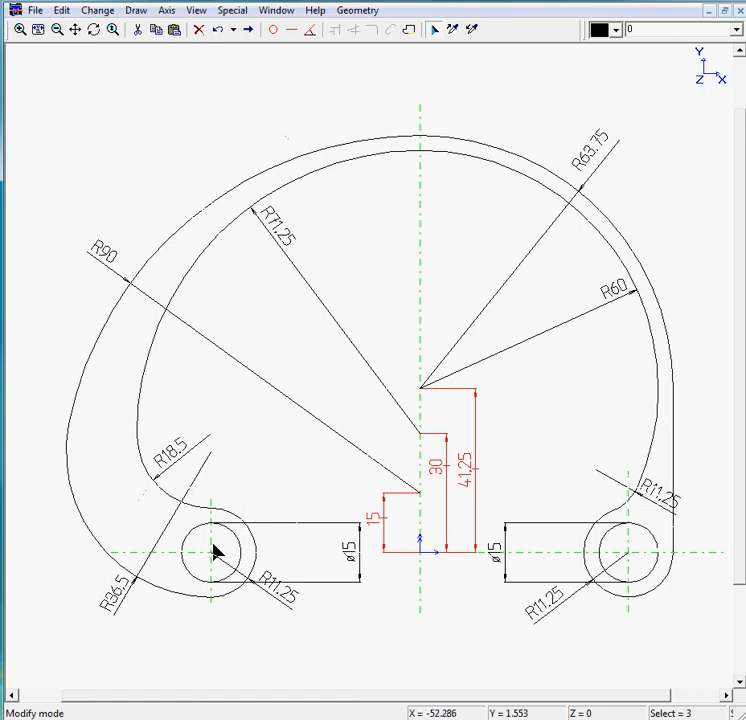
# Add a single horizontal dimension from the left hole's centre to the origin
pyautogui.click(140, 11)
pyautogui.moveTo(185, 59)
pyautogui.click(284, 61)
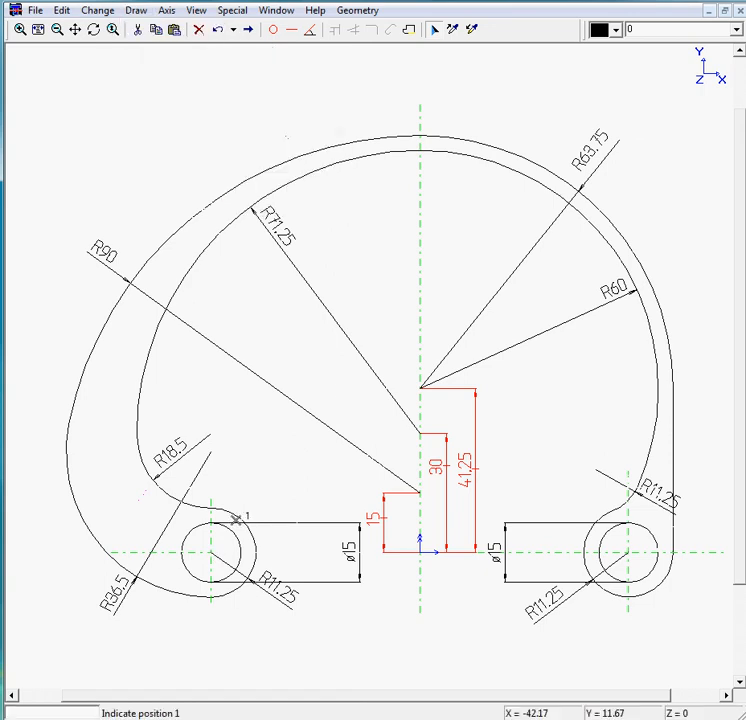
pyautogui.click(208, 553)
pyautogui.click(420, 552)
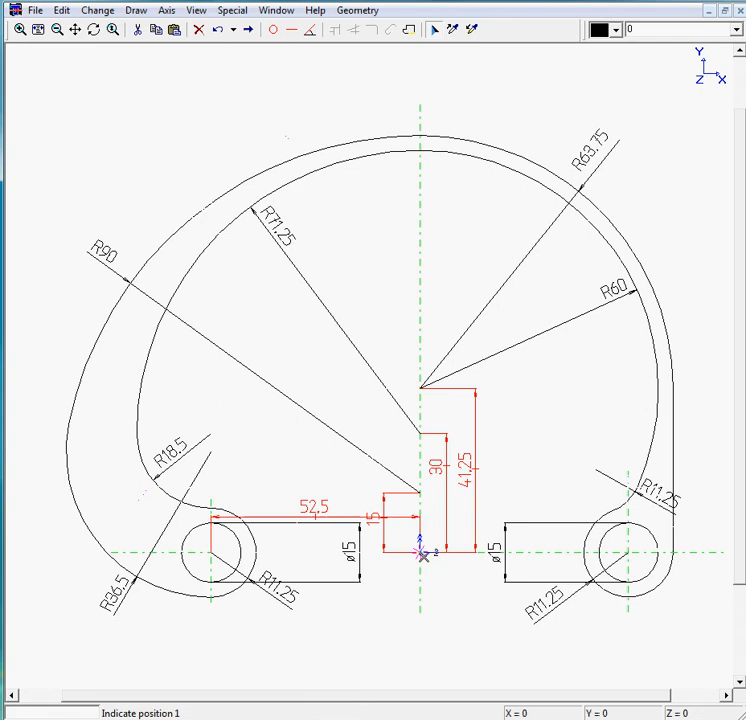
pyautogui.click(418, 552)
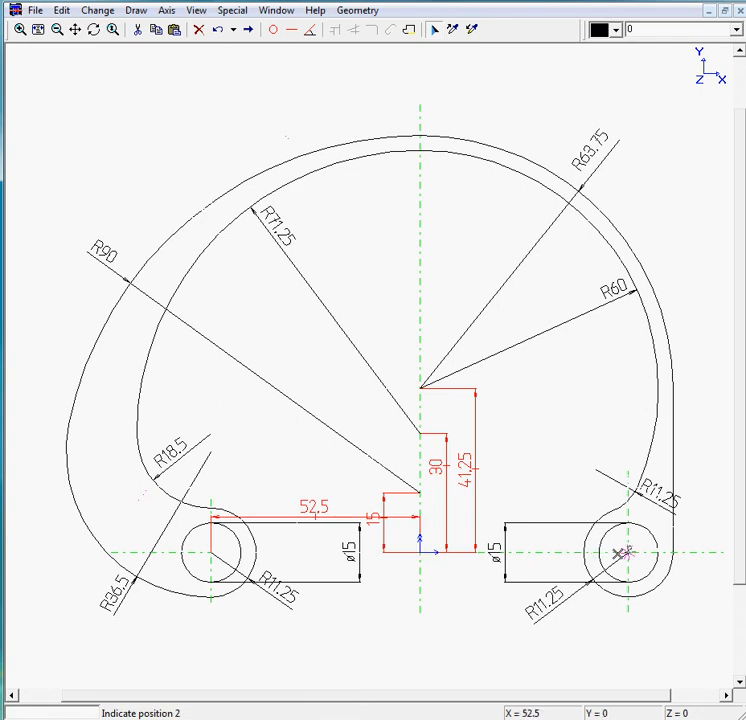
pyautogui.click(627, 552)
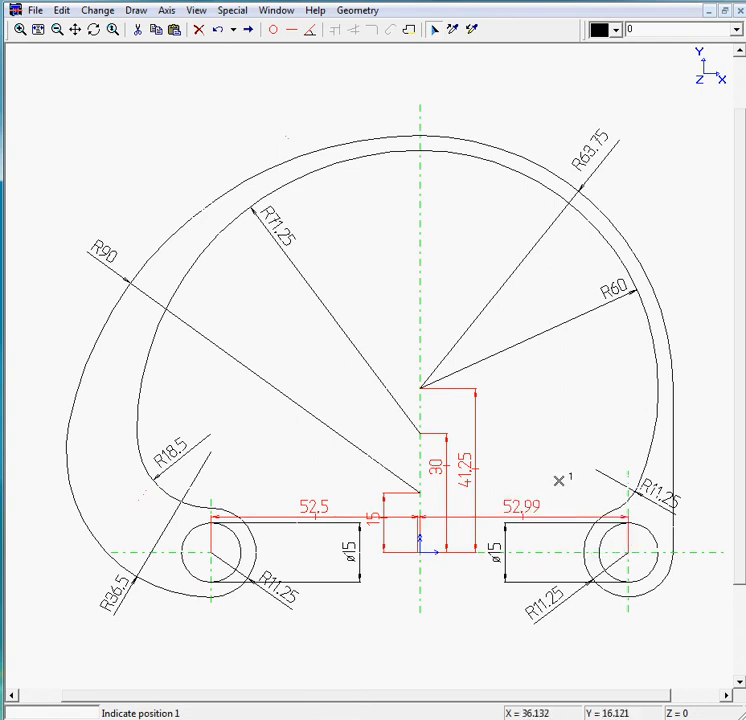
pyautogui.click(219, 30)
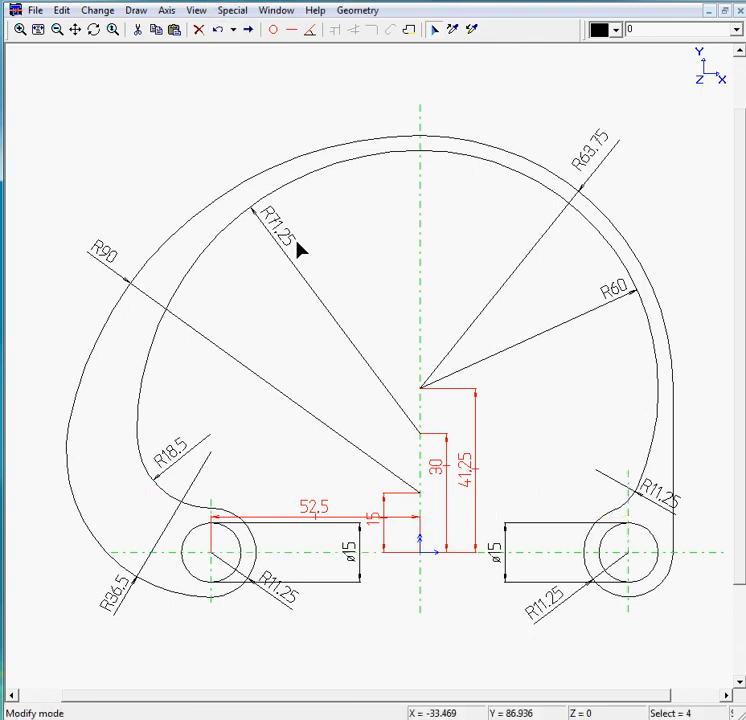
# Add a single horizontal dimension from the origin to the right hole's centre and finish dimensioning
pyautogui.click(140, 10)
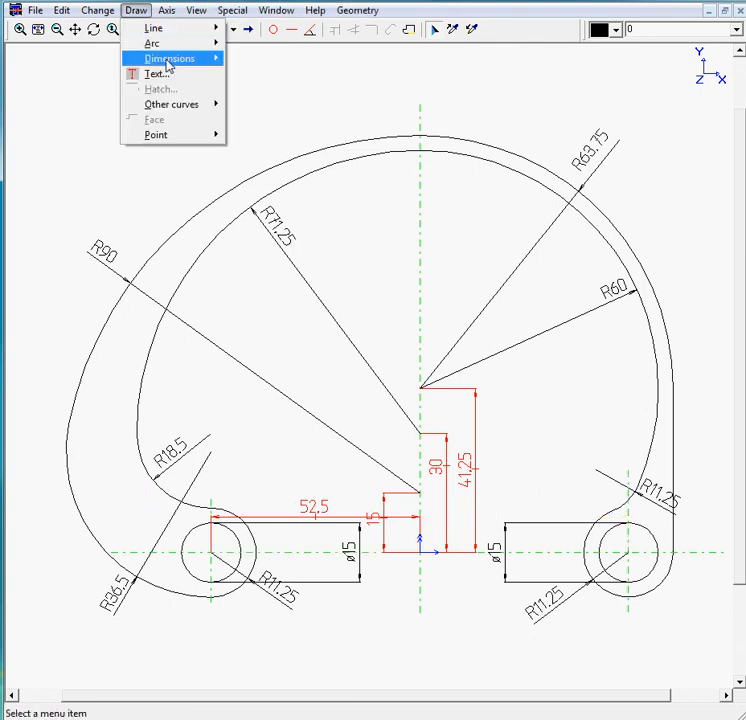
pyautogui.moveTo(166, 62)
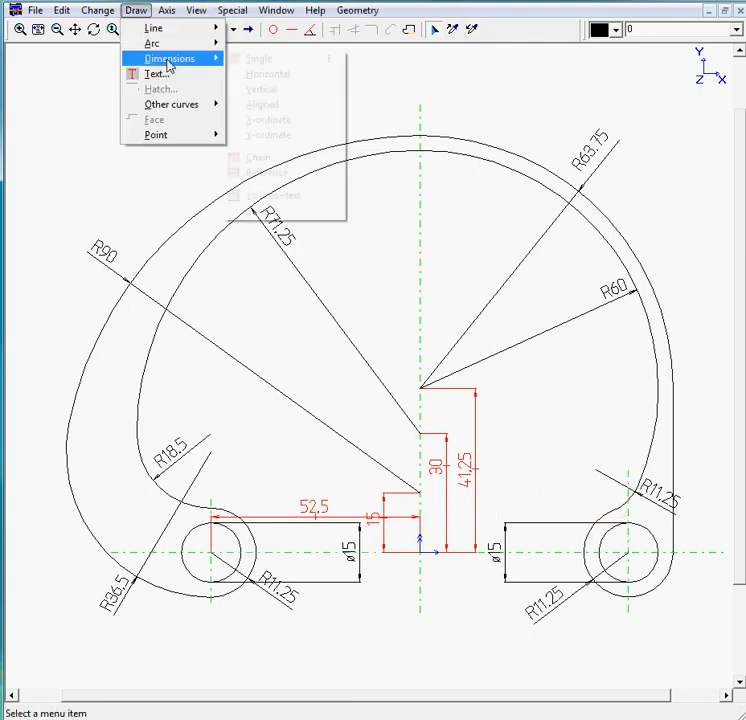
pyautogui.click(258, 61)
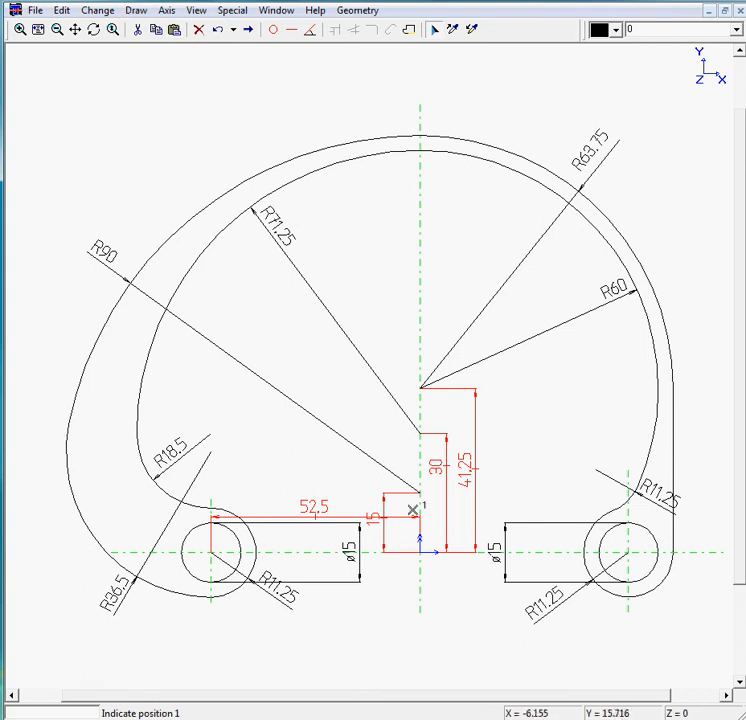
pyautogui.click(420, 550)
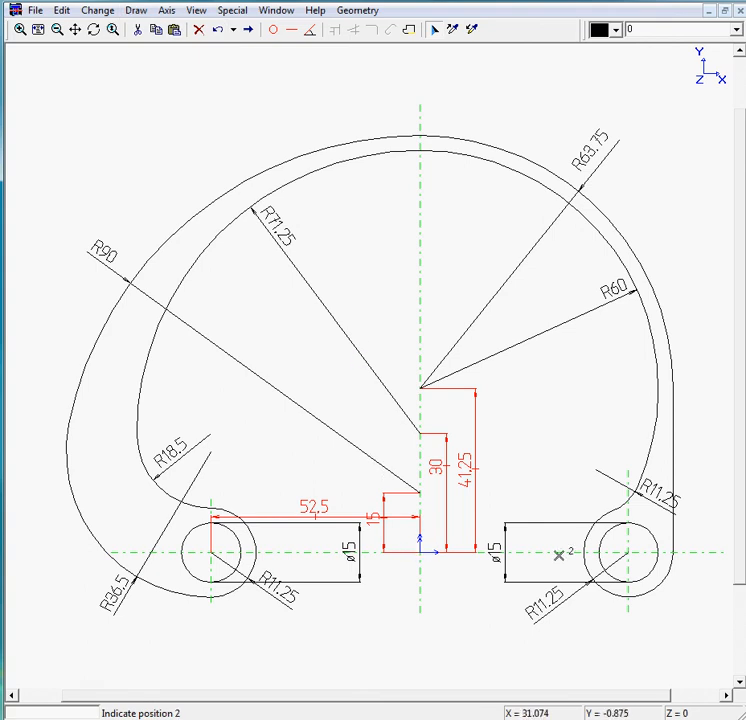
pyautogui.click(627, 552)
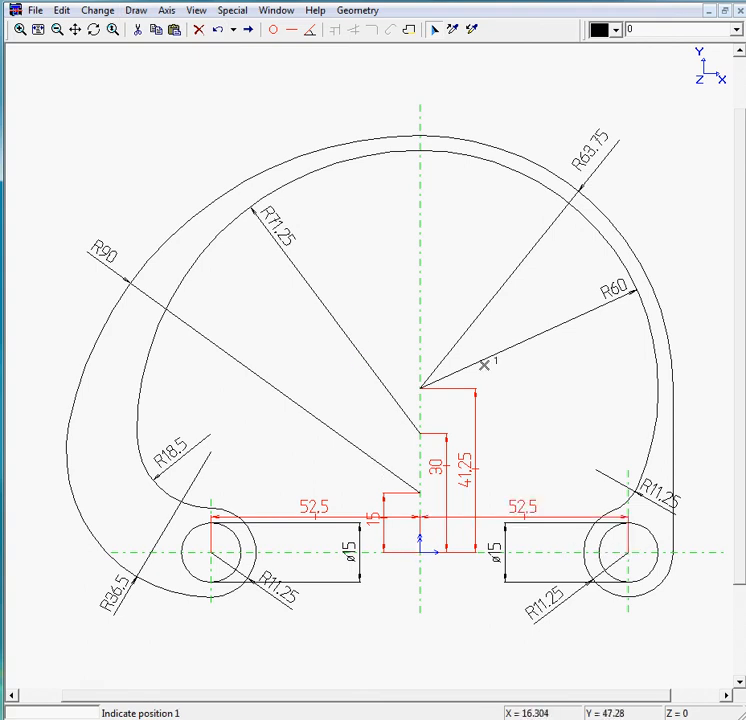
pyautogui.press('Escape')
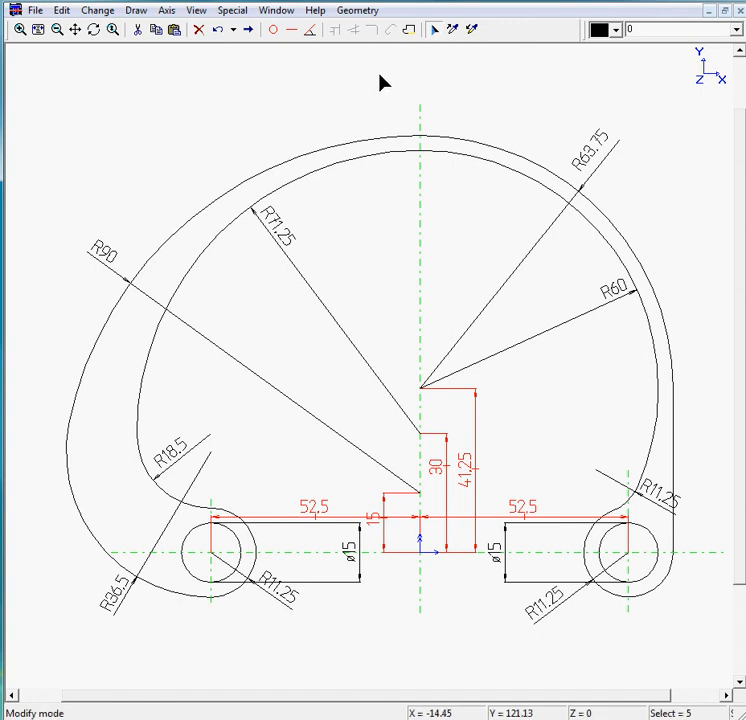
# Move both horizontal hole-distance dimensions below the part, and swing the left hole's R11.25 dimension slightly upward
pyautogui.moveTo(529, 521); pyautogui.dragTo(552, 672)
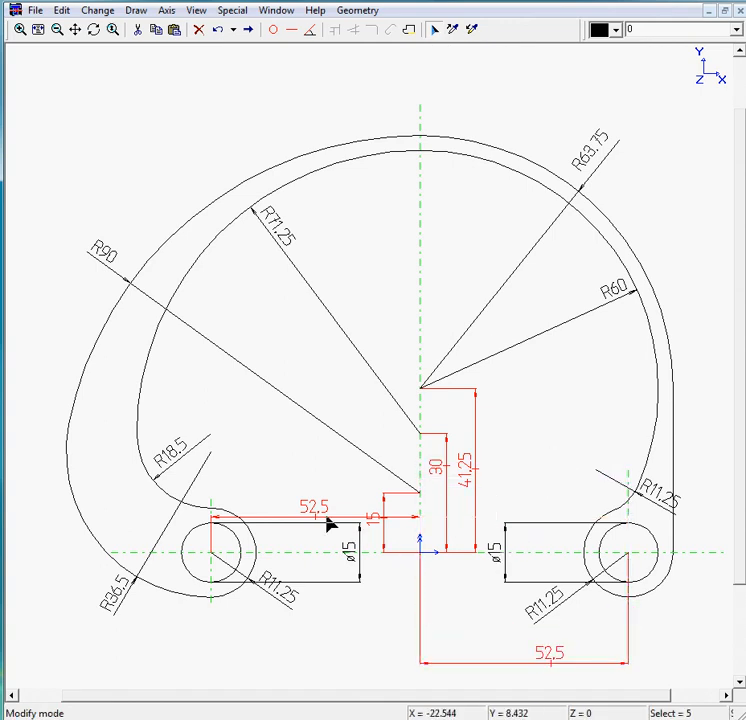
pyautogui.moveTo(326, 518); pyautogui.dragTo(302, 652)
pyautogui.moveTo(280, 598)
pyautogui.mouseDown()
pyautogui.moveTo(260, 565)
pyautogui.moveTo(292, 570)
pyautogui.moveTo(285, 569)
pyautogui.moveTo(284, 582)
pyautogui.mouseUp()
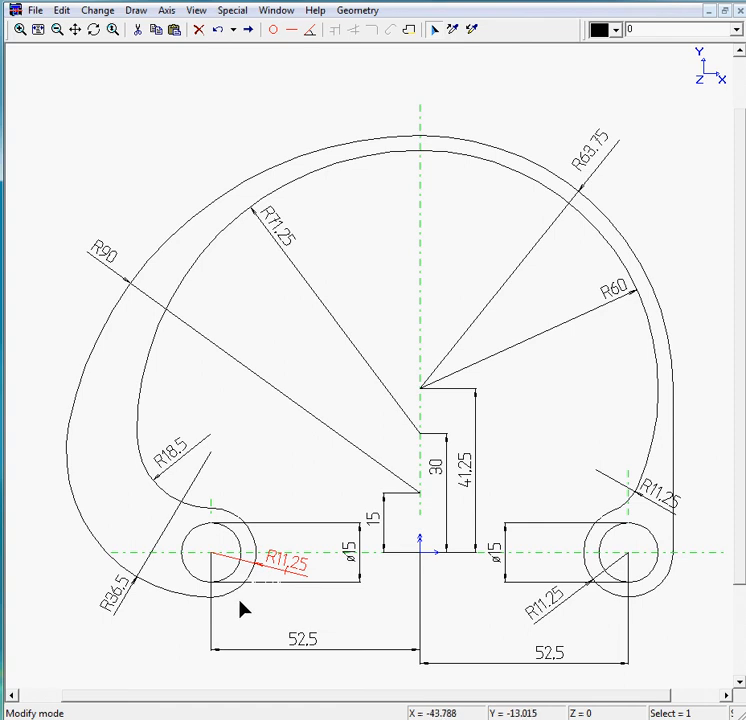